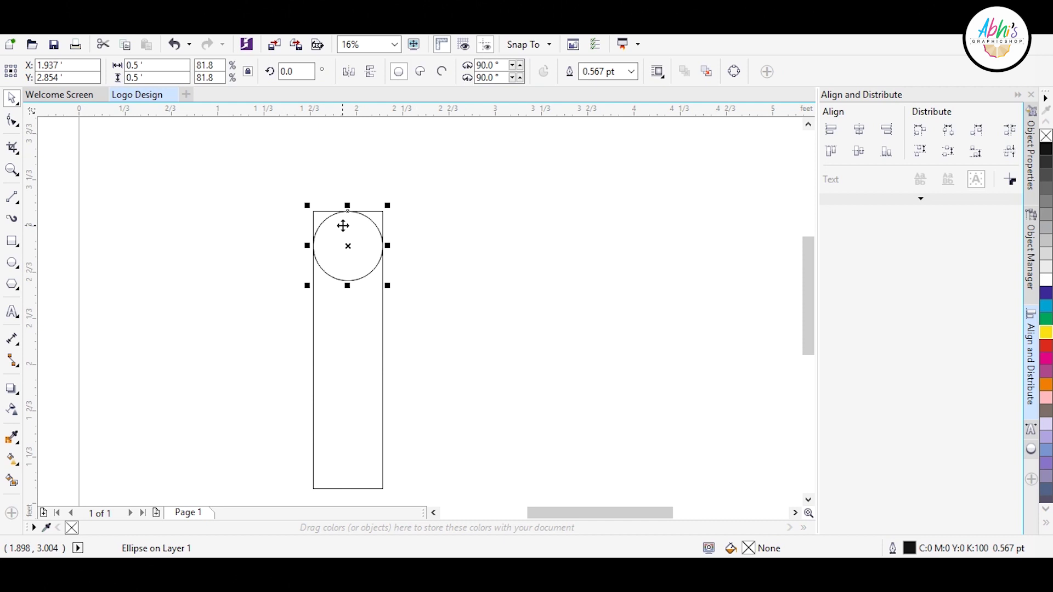
Step: Align a copy of the circle to the rectangle's bottom edge and select both circles
{"action": "key", "text": "b"}
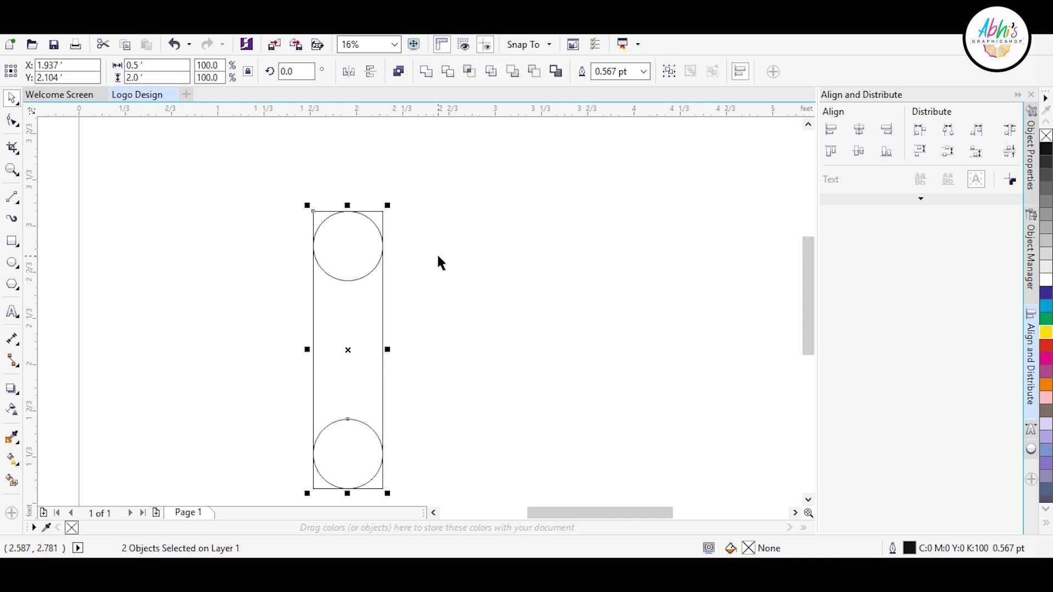
{"action": "left_click", "coordinate": [339, 425]}
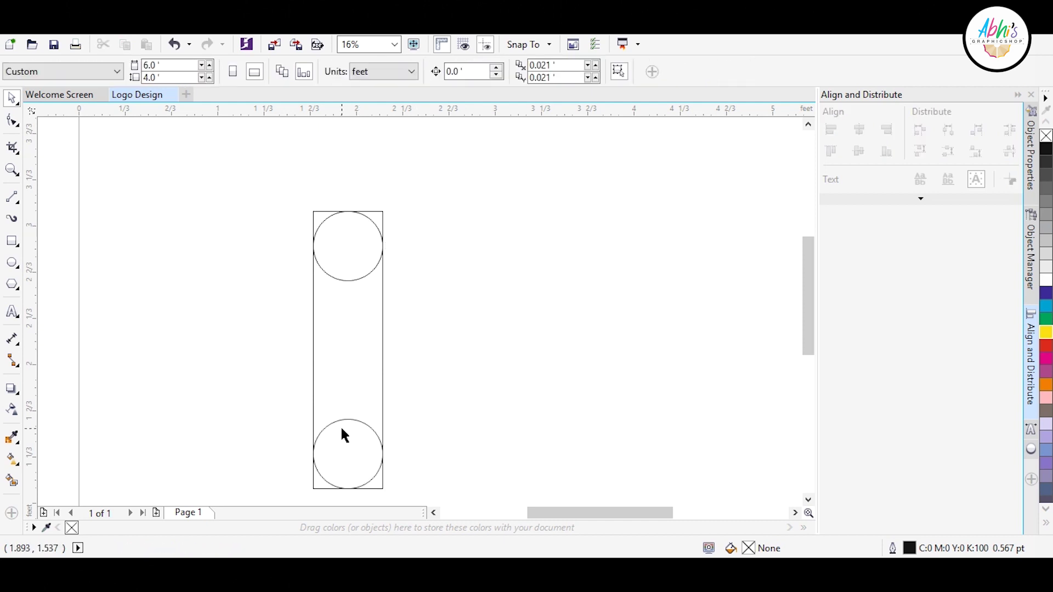
{"action": "left_click", "coordinate": [363, 252], "text": "shift"}
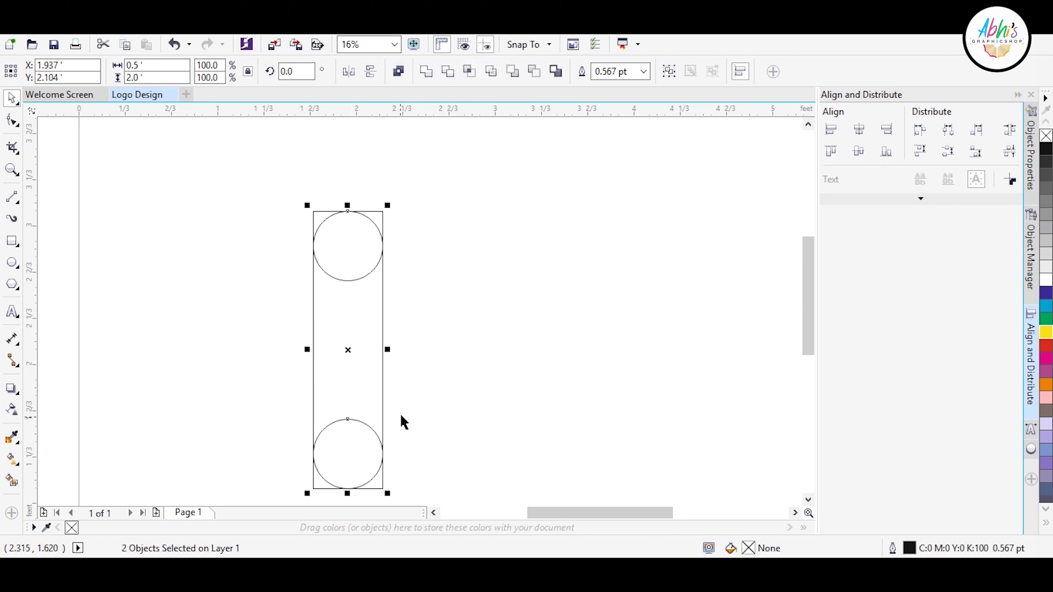
Step: Delete the lower circle and move the upper circle out of the rectangle
{"action": "key", "text": "Escape"}
{"action": "left_click", "coordinate": [323, 243]}
{"action": "left_click", "coordinate": [352, 426]}
{"action": "key", "text": "Delete"}
{"action": "left_click_drag", "start_coordinate": [334, 246], "coordinate": [206, 301]}
Step: Undo the circle edits back to a single circle standing apart from the rectangle
{"action": "key", "text": "ctrl+z"}
{"action": "key", "text": "ctrl+z"}
{"action": "key", "text": "ctrl+z"}
{"action": "key", "text": "ctrl+z"}
{"action": "key", "text": "ctrl+z"}
{"action": "key", "text": "ctrl+z"}
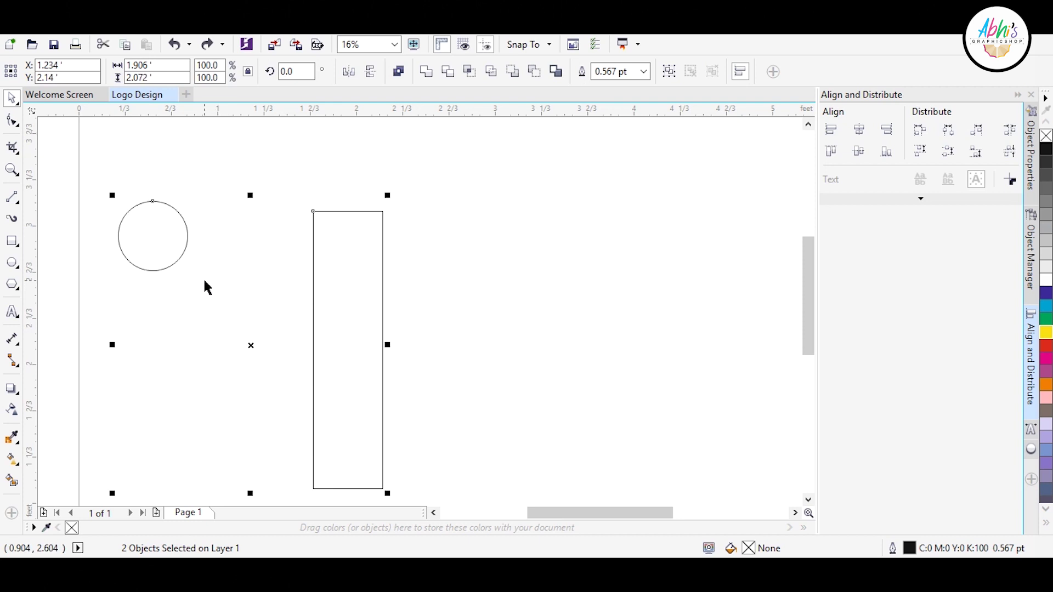
Step: Set the circle's width and height proportionally to 1 foot
{"action": "left_click", "coordinate": [336, 312]}
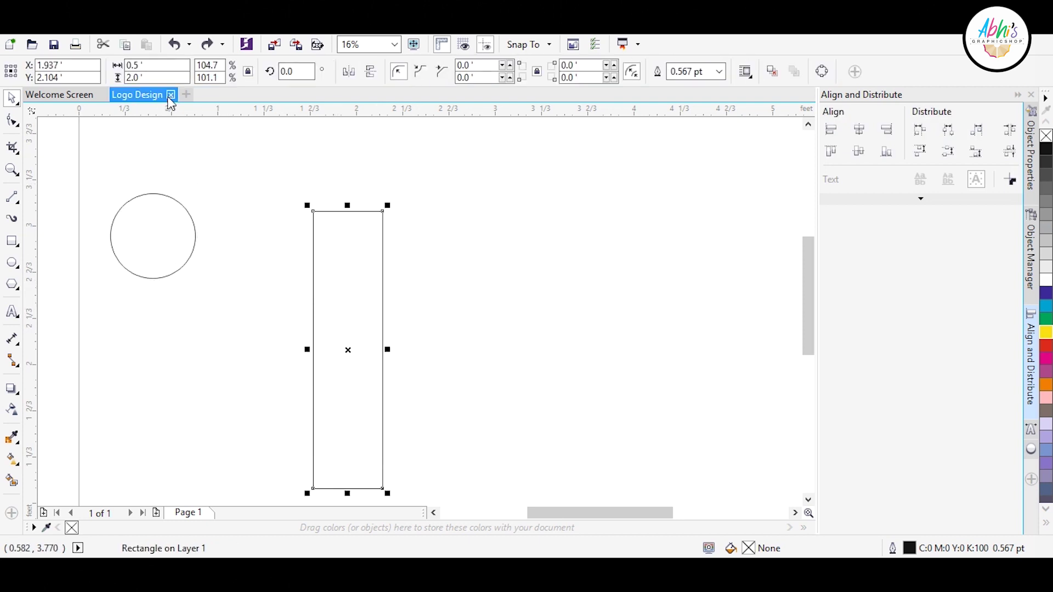
{"action": "left_click", "coordinate": [137, 217]}
{"action": "left_click_drag", "start_coordinate": [150, 65], "coordinate": [4, 64]}
{"action": "type", "text": "1"}
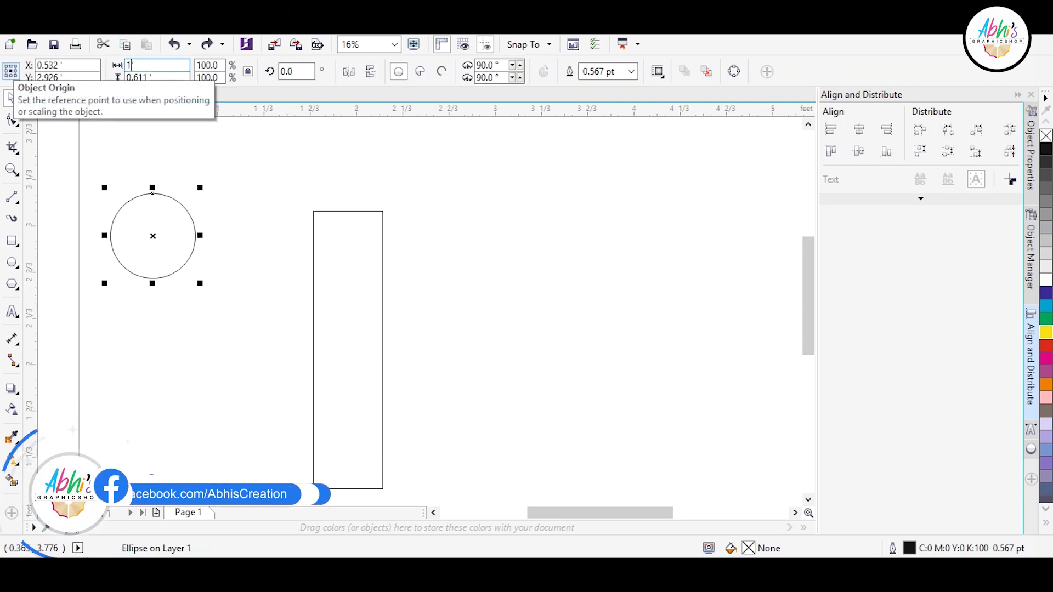
{"action": "key", "text": "Return"}
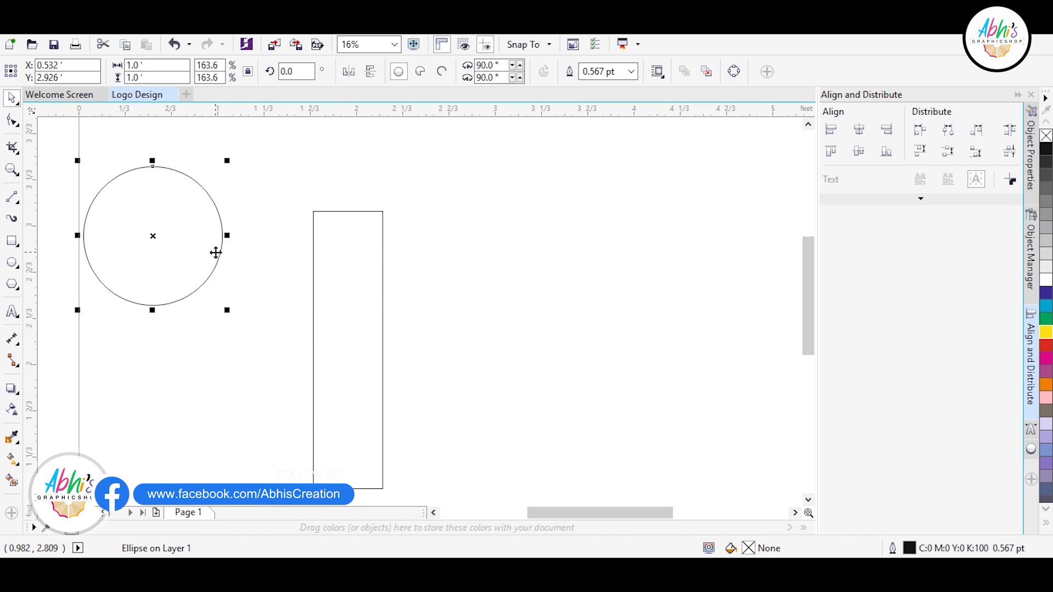
Step: Mirror a copy of the tall rectangle across its left edge and group the two rectangles
{"action": "left_click", "coordinate": [384, 346]}
{"action": "left_click_drag", "start_coordinate": [390, 355], "coordinate": [298, 318]}
{"action": "right_click", "coordinate": [298, 318]}
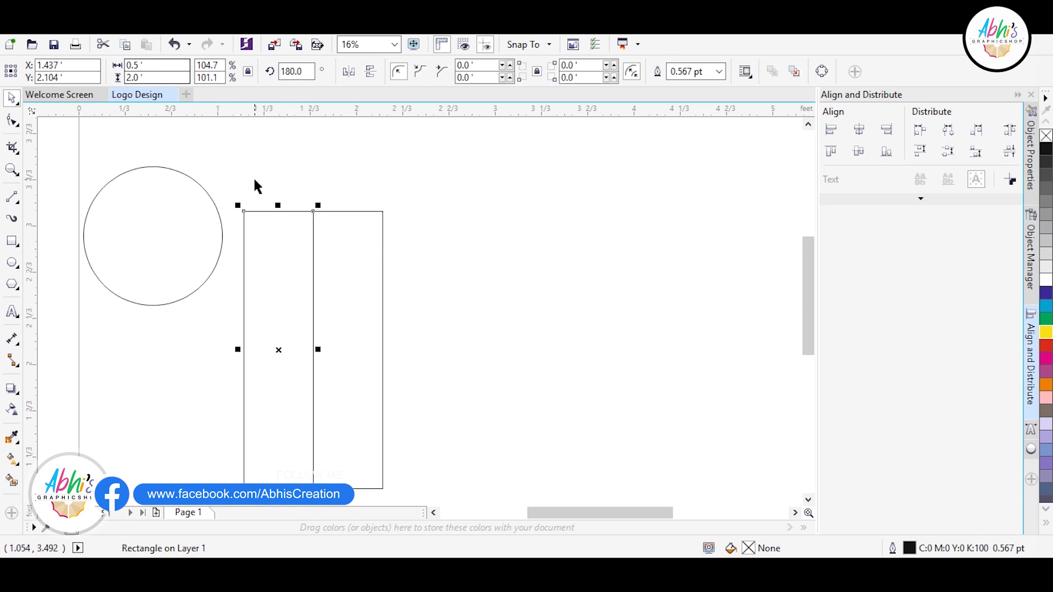
{"action": "left_click", "coordinate": [332, 255], "text": "shift"}
{"action": "left_click", "coordinate": [148, 224]}
{"action": "left_click", "coordinate": [353, 252]}
{"action": "left_click", "coordinate": [352, 251], "text": "shift"}
{"action": "key", "text": "ctrl+g"}
Step: Align the circle horizontally centred and flush with the top edge of the rectangle group
{"action": "left_click", "coordinate": [189, 251]}
{"action": "left_click", "coordinate": [387, 257], "text": "shift"}
{"action": "key", "text": "c"}
{"action": "key", "text": "t"}
{"action": "left_click", "coordinate": [531, 216]}
{"action": "left_click", "coordinate": [337, 264]}
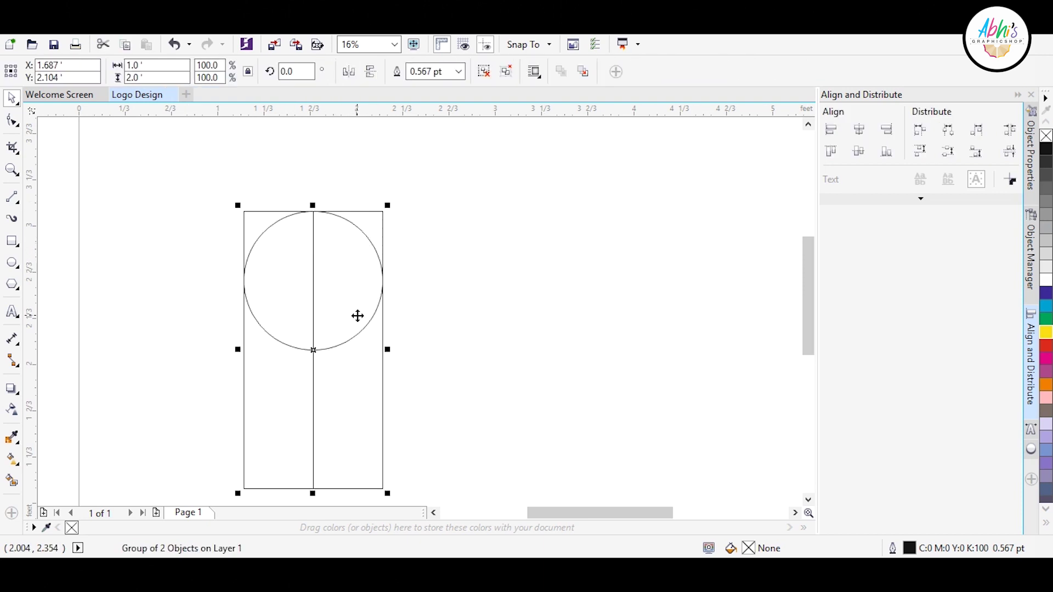
{"action": "left_click", "coordinate": [481, 278]}
Step: Duplicate the circle and align the duplicate to the bottom edge of the rectangle group
{"action": "left_click", "coordinate": [374, 276]}
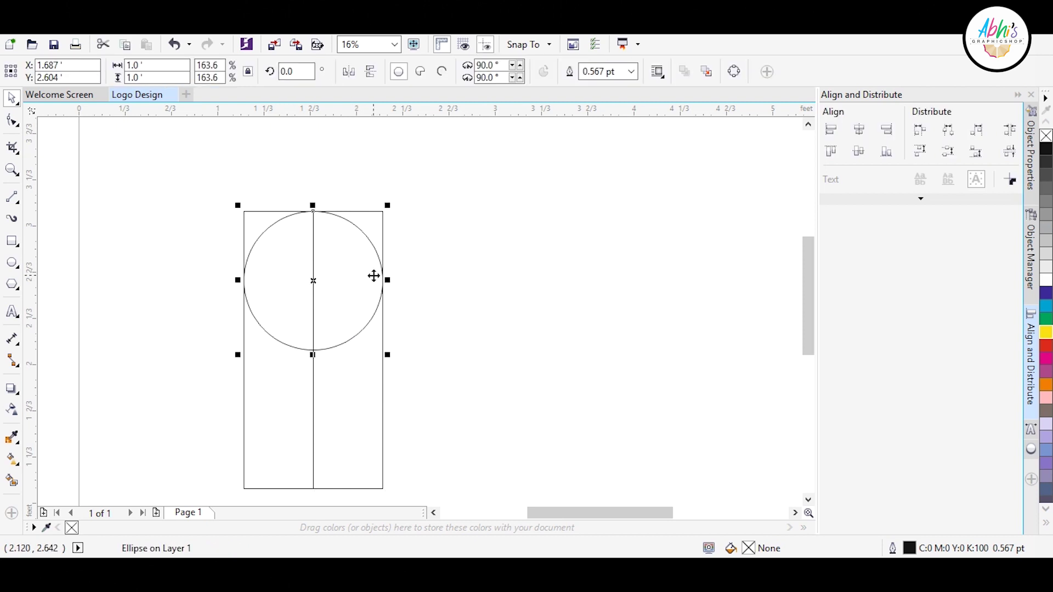
{"action": "key", "text": "KP_Add"}
{"action": "left_click", "coordinate": [354, 379], "text": "shift"}
{"action": "key", "text": "b"}
{"action": "left_click", "coordinate": [459, 302]}
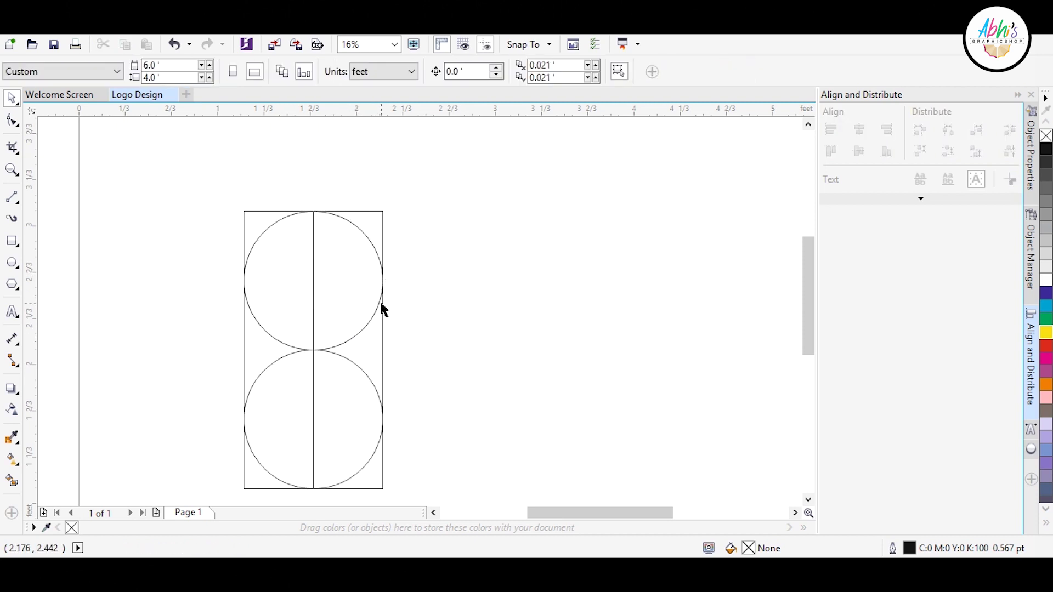
Step: Place a copy of the whole circle-and-rectangle grid to the right of the original
{"action": "scroll", "coordinate": [349, 268], "scroll_direction": "down", "scroll_amount": 1}
{"action": "left_click_drag", "start_coordinate": [379, 219], "coordinate": [269, 419]}
{"action": "left_click_drag", "start_coordinate": [356, 277], "coordinate": [436, 276]}
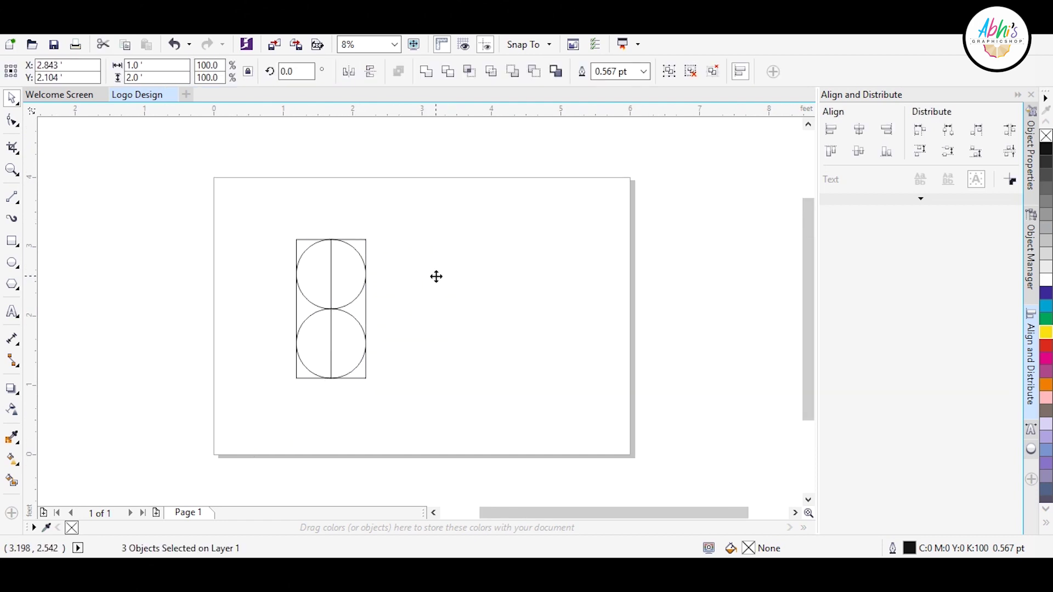
{"action": "right_click", "coordinate": [436, 276]}
{"action": "key", "text": "Escape"}
{"action": "scroll", "coordinate": [351, 293], "scroll_direction": "up", "scroll_amount": 1}
Step: Smart-fill the left half of the original grid in slate blue, leaving its two outer corners empty
{"action": "left_click", "coordinate": [11, 480]}
{"action": "left_click", "coordinate": [282, 382]}
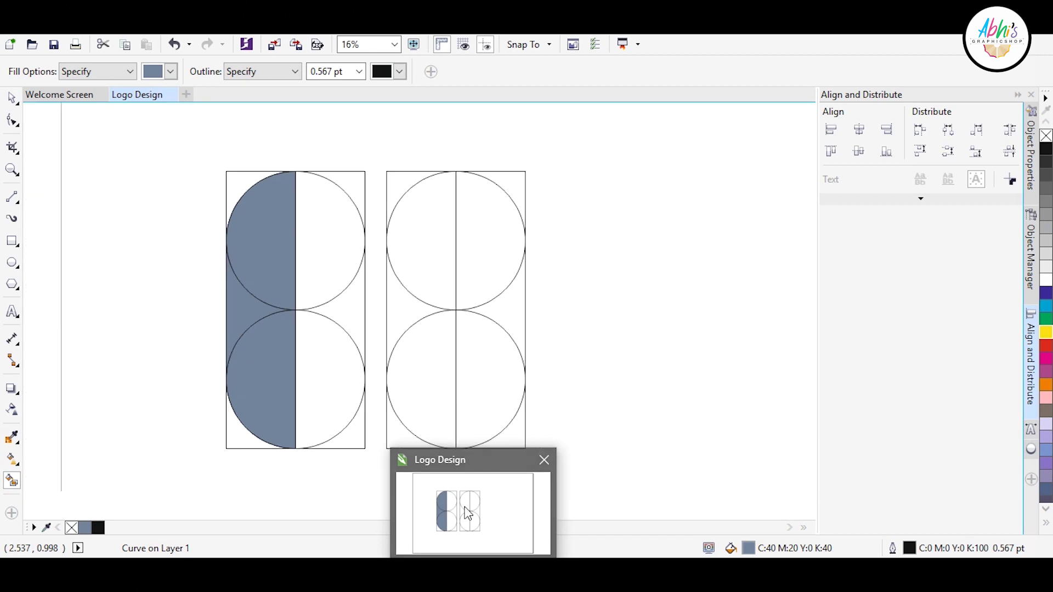
{"action": "left_click", "coordinate": [13, 97]}
Step: Try moving the filled double semicircle out and aligning it to the right edge of the second grid
{"action": "left_click", "coordinate": [430, 371]}
{"action": "left_click_drag", "start_coordinate": [275, 377], "coordinate": [657, 380]}
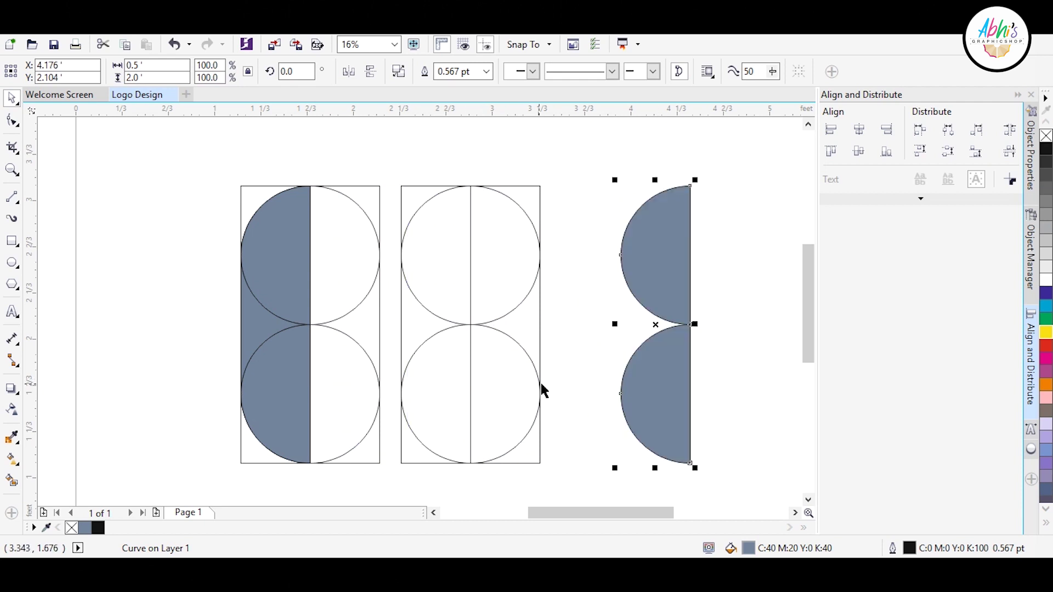
{"action": "left_click", "coordinate": [539, 336], "text": "shift"}
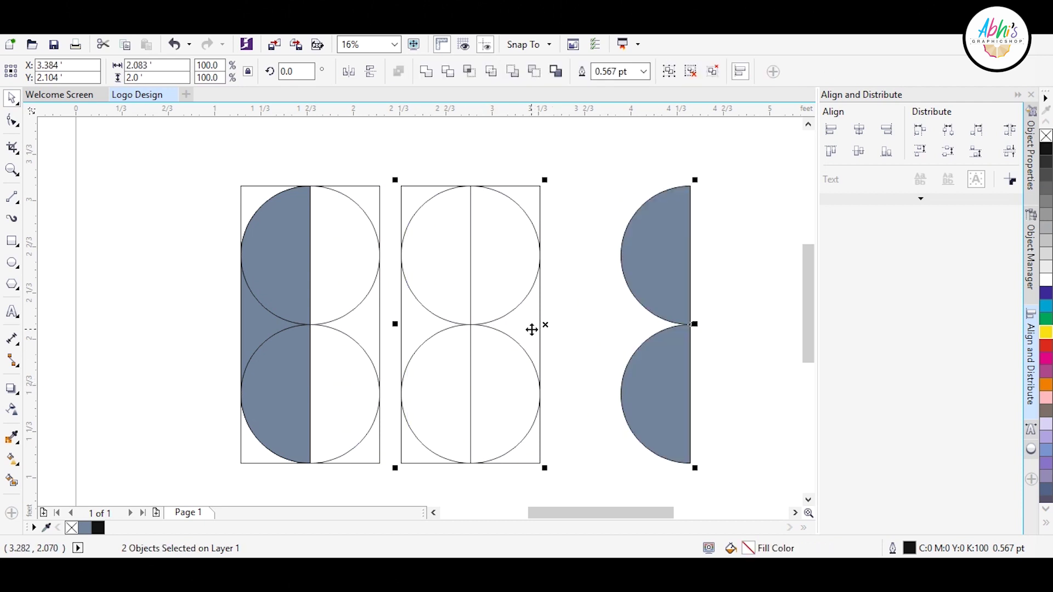
{"action": "key", "text": "r"}
{"action": "left_click", "coordinate": [616, 292]}
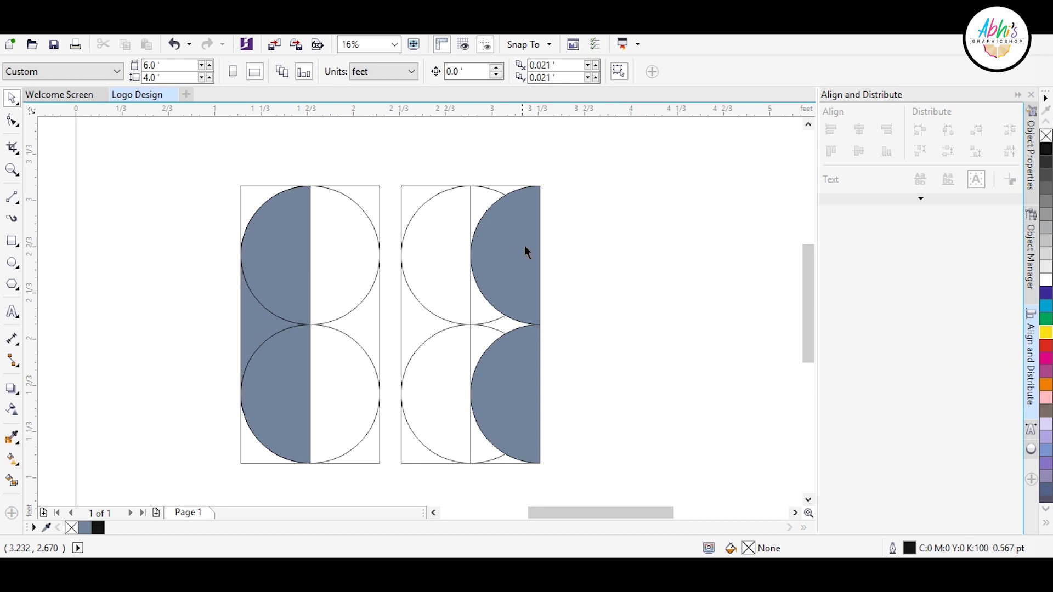
{"action": "left_click", "coordinate": [517, 260]}
{"action": "left_click_drag", "start_coordinate": [517, 260], "coordinate": [694, 261]}
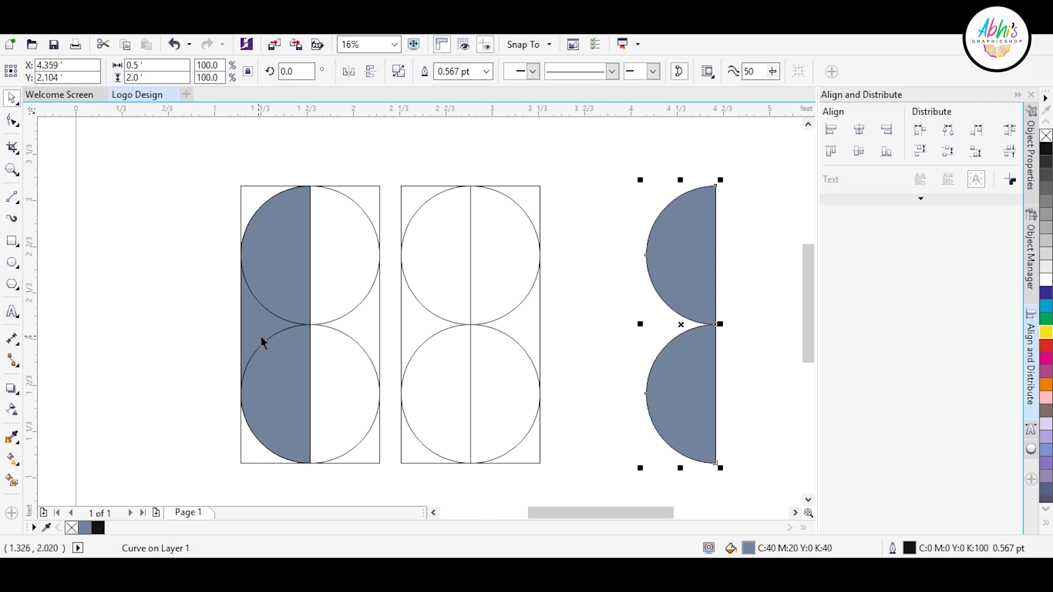
Step: Undo the moves and alignment of the filled double semicircle
{"action": "key", "text": "ctrl+z"}
{"action": "key", "text": "ctrl+z"}
{"action": "key", "text": "ctrl+z"}
{"action": "key", "text": "ctrl+z"}
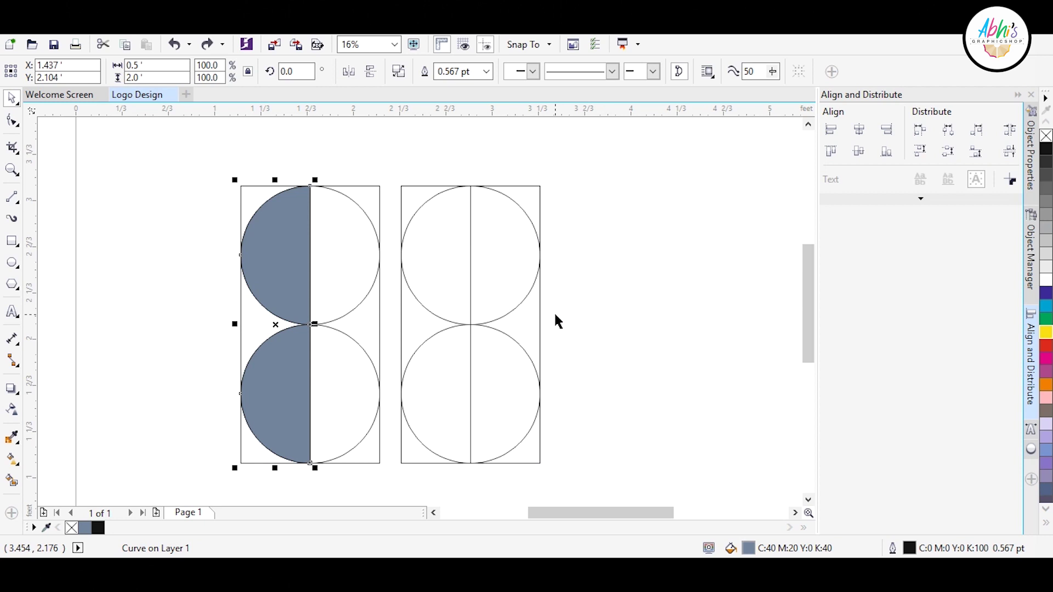
Step: Delete the construction circles and rectangle group around the filled half shape
{"action": "left_click", "coordinate": [616, 273]}
{"action": "left_click", "coordinate": [362, 231]}
{"action": "key", "text": "Delete"}
{"action": "left_click", "coordinate": [366, 354]}
{"action": "key", "text": "Delete"}
{"action": "left_click", "coordinate": [366, 354]}
{"action": "key", "text": "Delete"}
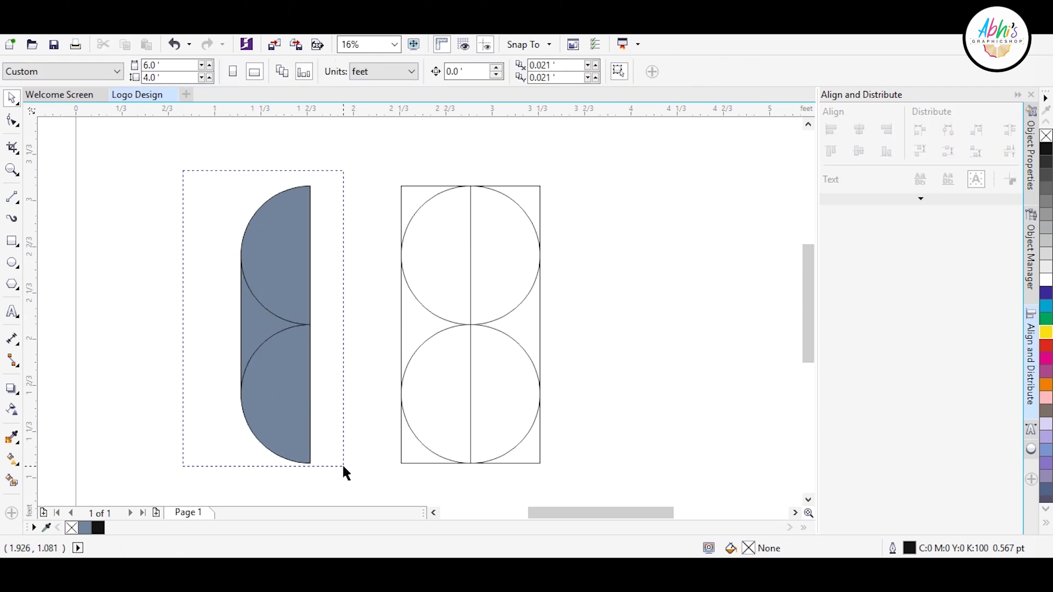
Step: Weld the filled pieces into one half-pill shape and delete the stray nodes along its inner arcs
{"action": "left_click_drag", "start_coordinate": [344, 467], "coordinate": [344, 466]}
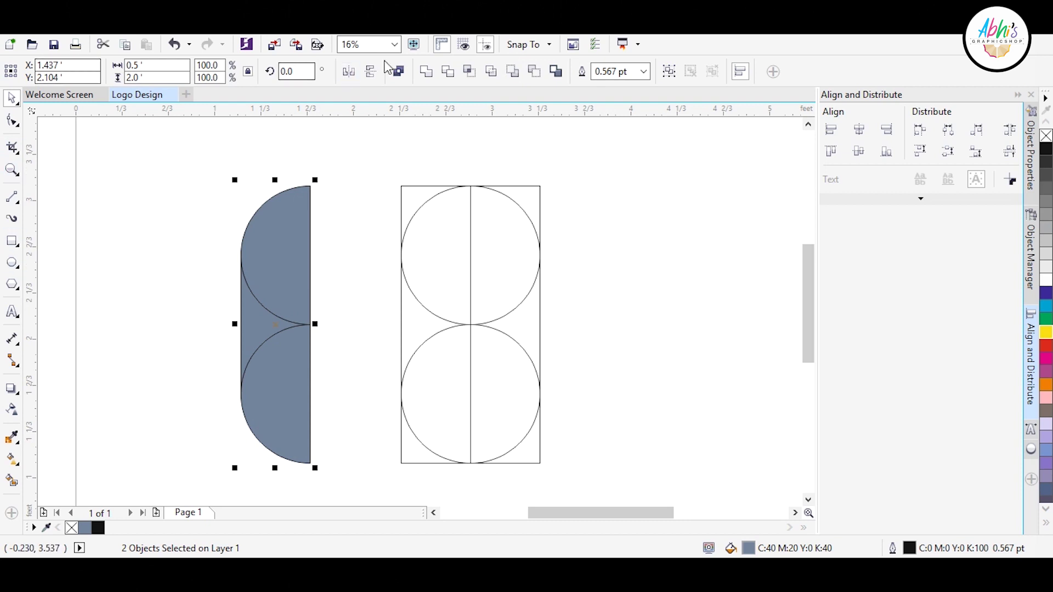
{"action": "left_click", "coordinate": [426, 71]}
{"action": "left_click", "coordinate": [13, 123]}
{"action": "scroll", "coordinate": [309, 335], "scroll_direction": "up", "scroll_amount": 5}
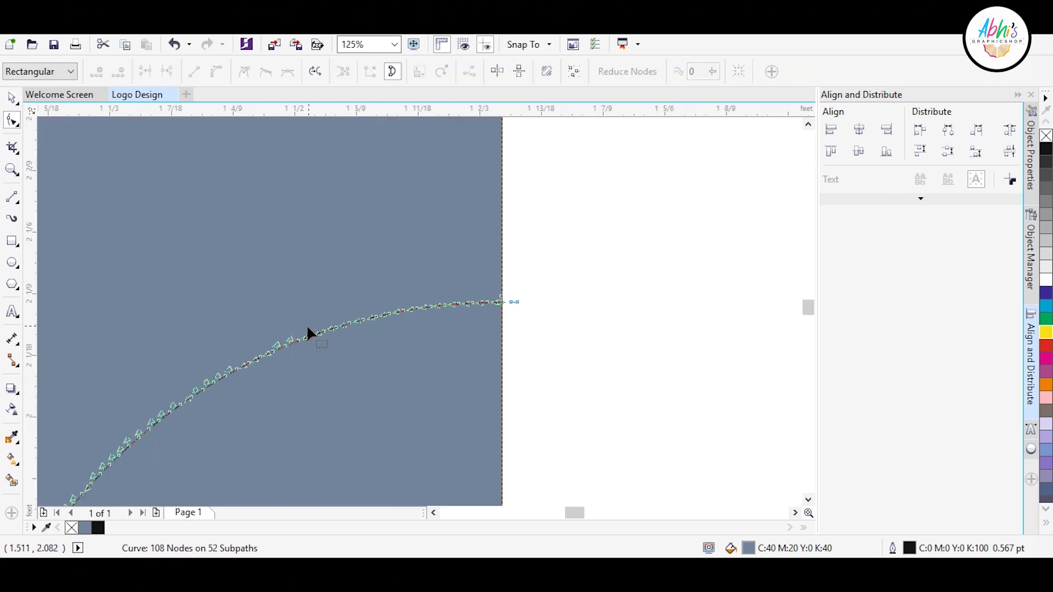
{"action": "scroll", "coordinate": [351, 319], "scroll_direction": "down", "scroll_amount": 3}
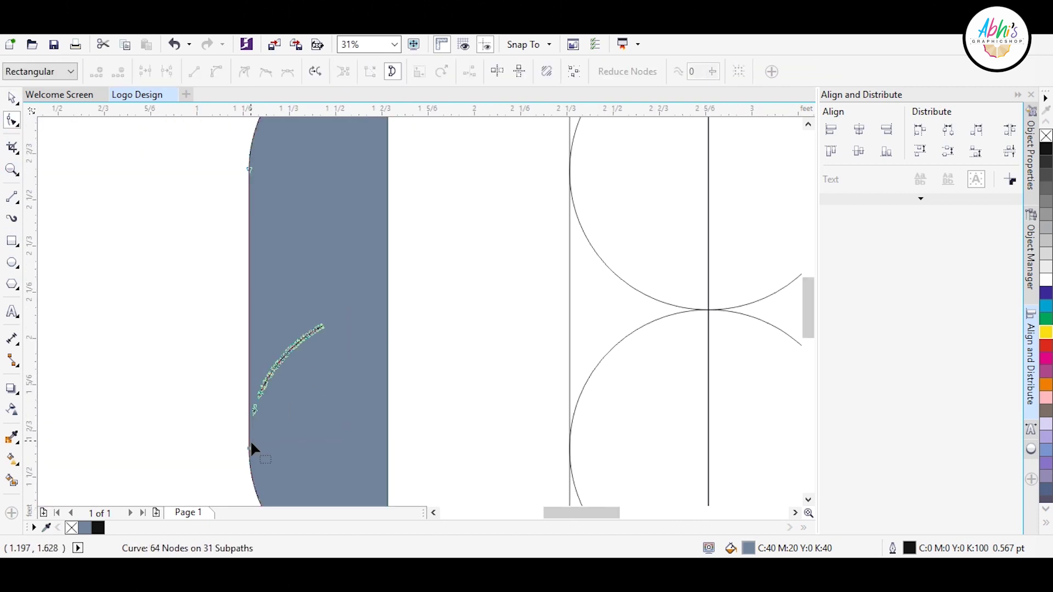
{"action": "key", "text": "Delete"}
{"action": "scroll", "coordinate": [284, 357], "scroll_direction": "down", "scroll_amount": 2}
{"action": "key", "text": "space"}
{"action": "left_click", "coordinate": [176, 213]}
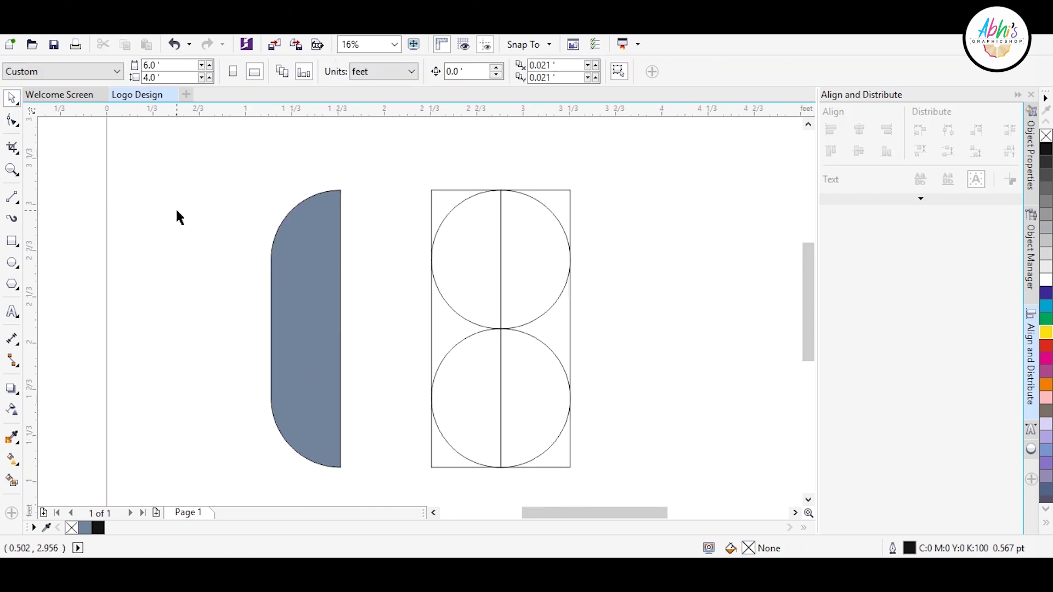
Step: Place a copy of the half-pill to its left and overlay a horizontally mirrored duplicate on that copy
{"action": "left_click_drag", "start_coordinate": [322, 277], "coordinate": [242, 265]}
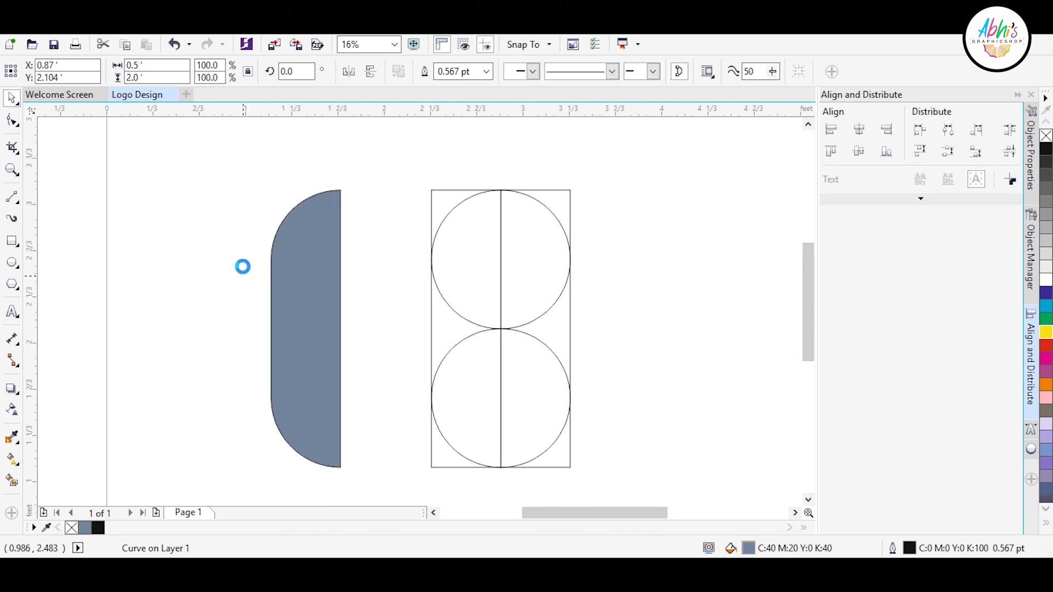
{"action": "left_click", "coordinate": [348, 72]}
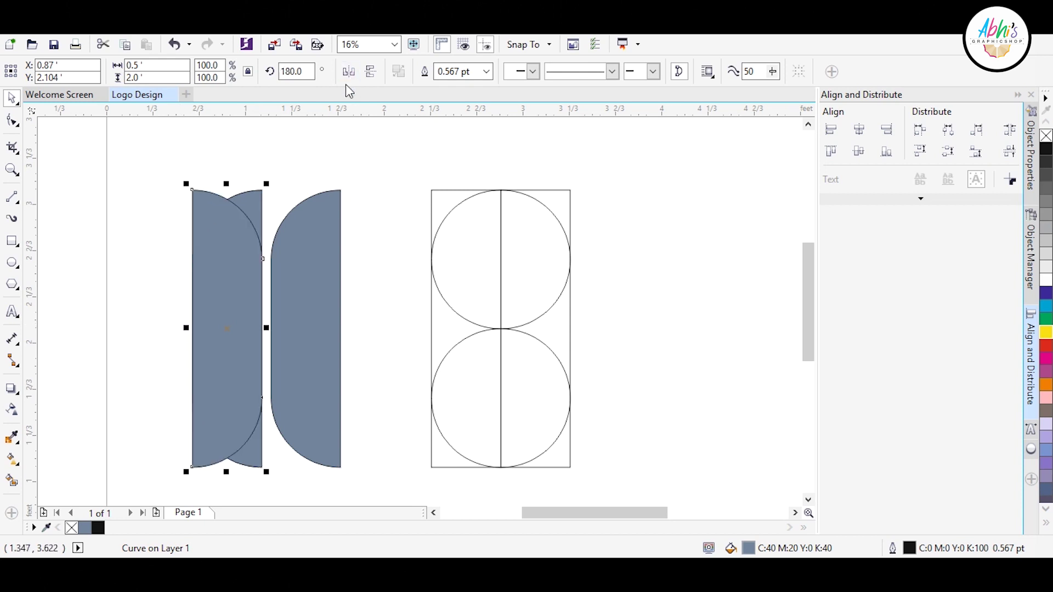
{"action": "left_click", "coordinate": [392, 168]}
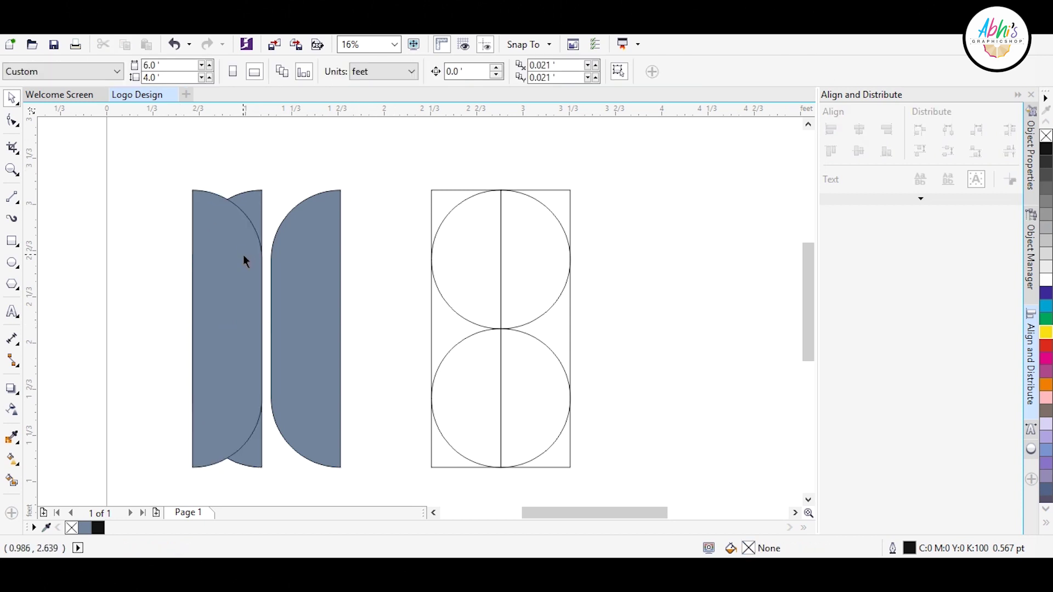
Step: Remove the fill from the two overlapping half-pill shapes
{"action": "left_click", "coordinate": [245, 196]}
{"action": "left_click", "coordinate": [232, 231], "text": "shift"}
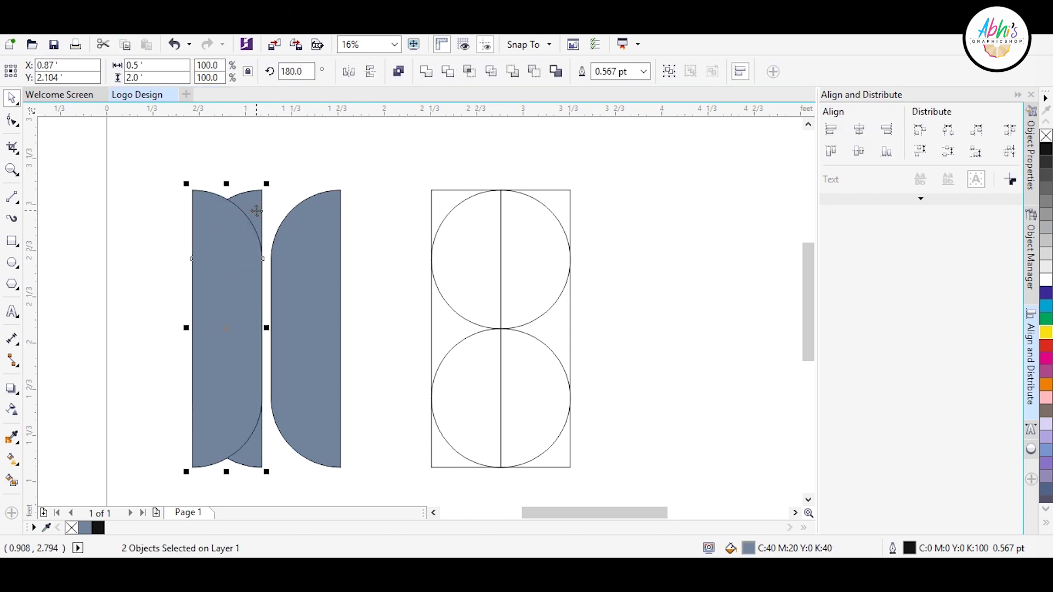
{"action": "left_click", "coordinate": [1045, 136]}
{"action": "left_click", "coordinate": [426, 150]}
Step: Smart-fill the overlap, its lower-left corner and its upper-right corner in slate blue
{"action": "left_click", "coordinate": [12, 481]}
{"action": "left_click", "coordinate": [198, 452]}
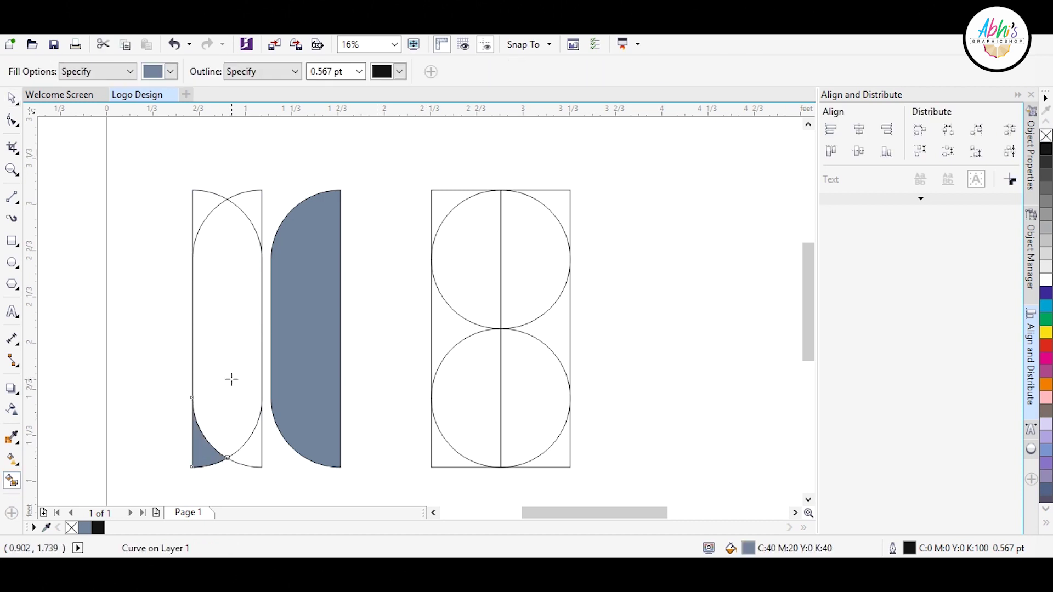
{"action": "left_click", "coordinate": [232, 379]}
{"action": "left_click", "coordinate": [252, 197]}
Step: Delete the leftover unfilled outlines and weld the three filled pieces into one shape
{"action": "left_click", "coordinate": [13, 103]}
{"action": "left_click", "coordinate": [204, 200]}
{"action": "key", "text": "Delete"}
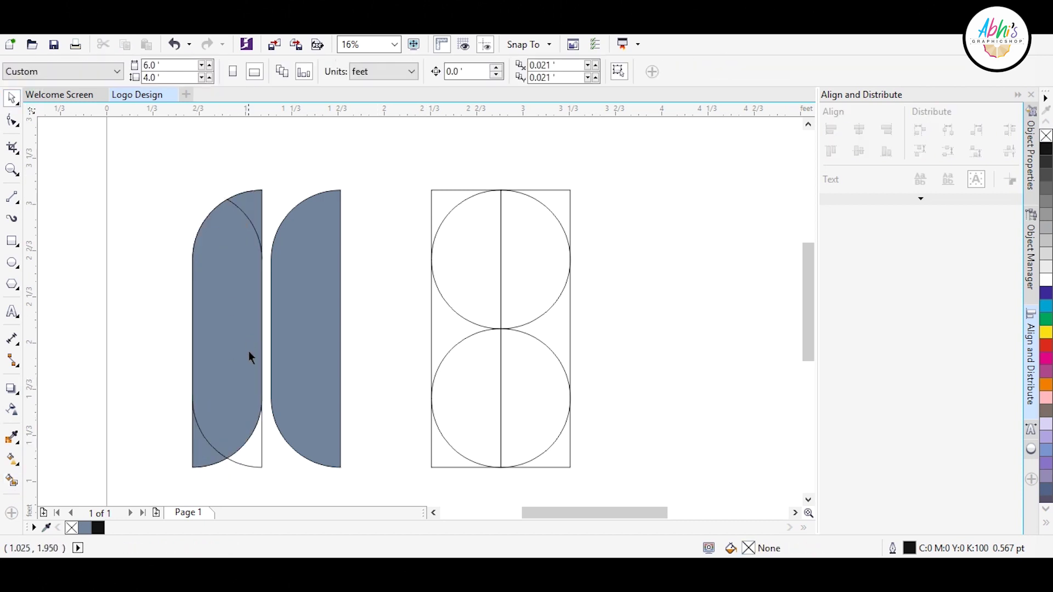
{"action": "left_click_drag", "start_coordinate": [314, 486], "coordinate": [314, 487]}
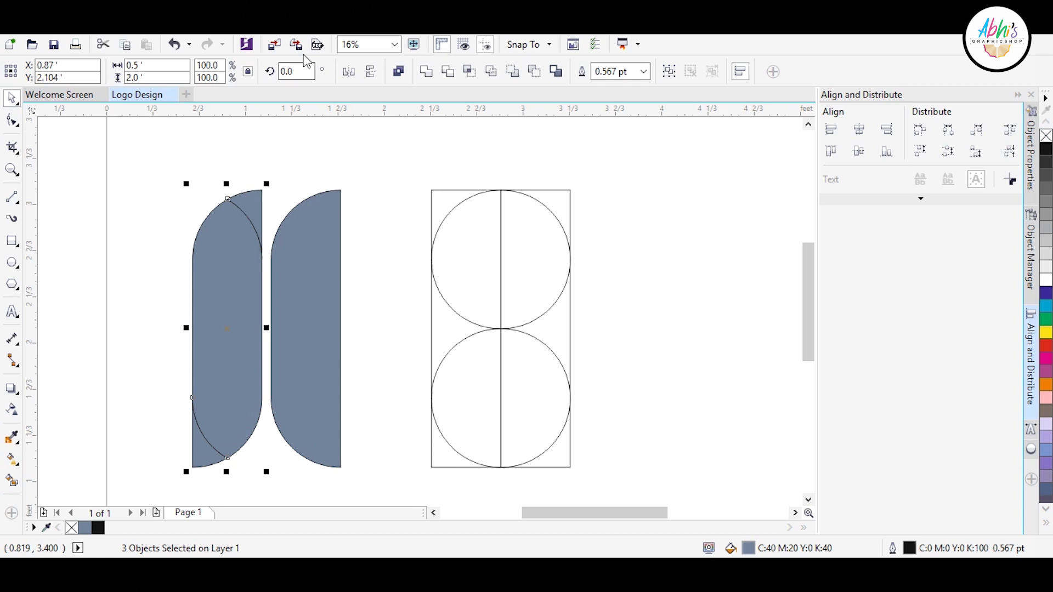
{"action": "left_click", "coordinate": [425, 73]}
{"action": "key", "text": "Escape"}
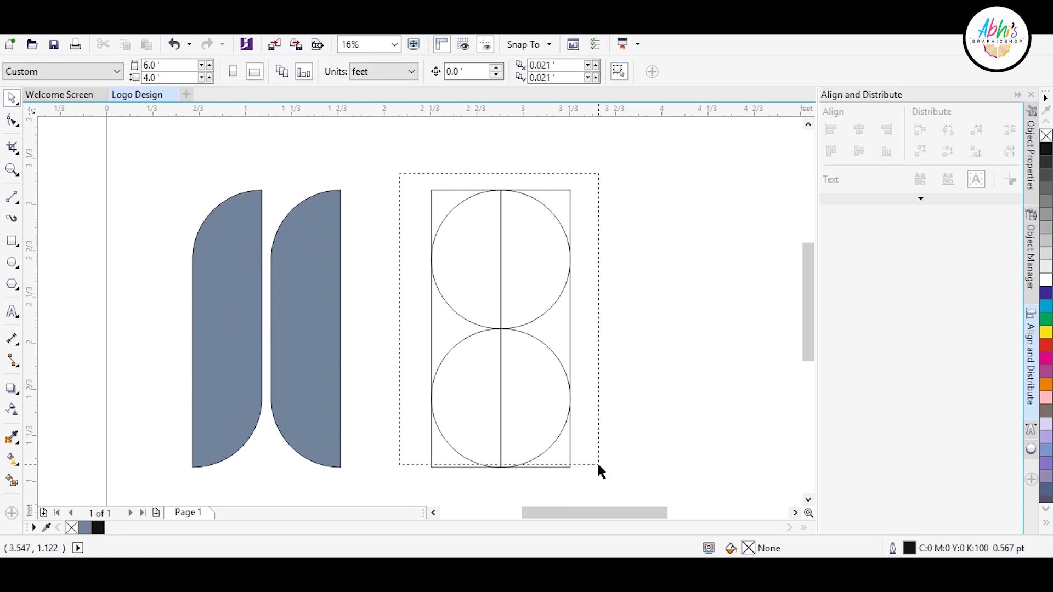
Step: Delete the spare construction grid and move the new diagonally rounded shape to the right of the half-pill
{"action": "left_click_drag", "start_coordinate": [598, 466], "coordinate": [598, 467]}
{"action": "key", "text": "Delete"}
{"action": "left_click_drag", "start_coordinate": [249, 360], "coordinate": [437, 360]}
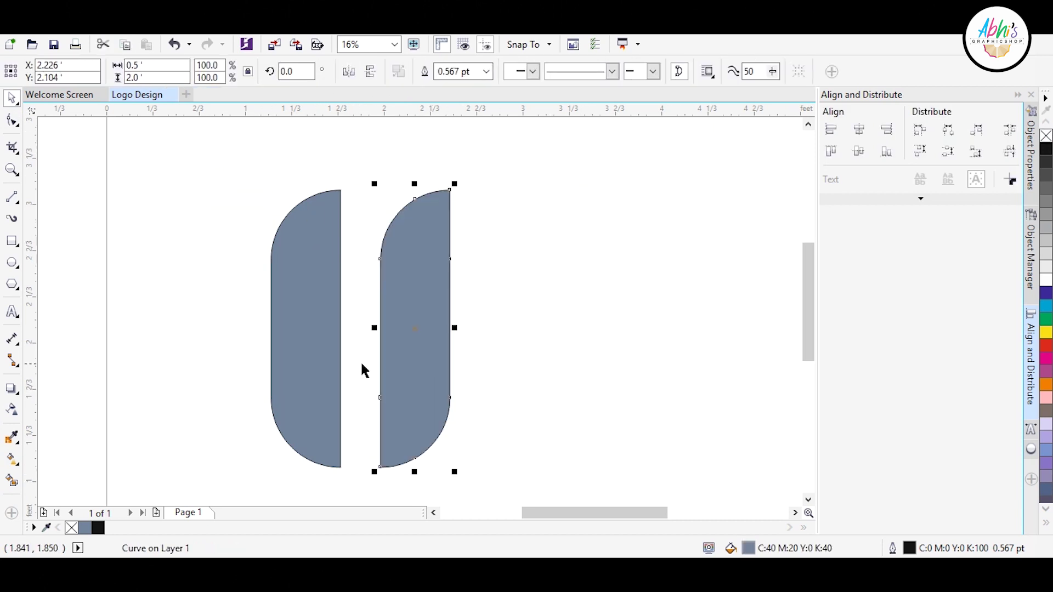
{"action": "key", "text": "Escape"}
Step: Draw a rectangle about 0.29 by 0.46 feet bridging the gap between the two filled shapes
{"action": "left_click", "coordinate": [12, 241]}
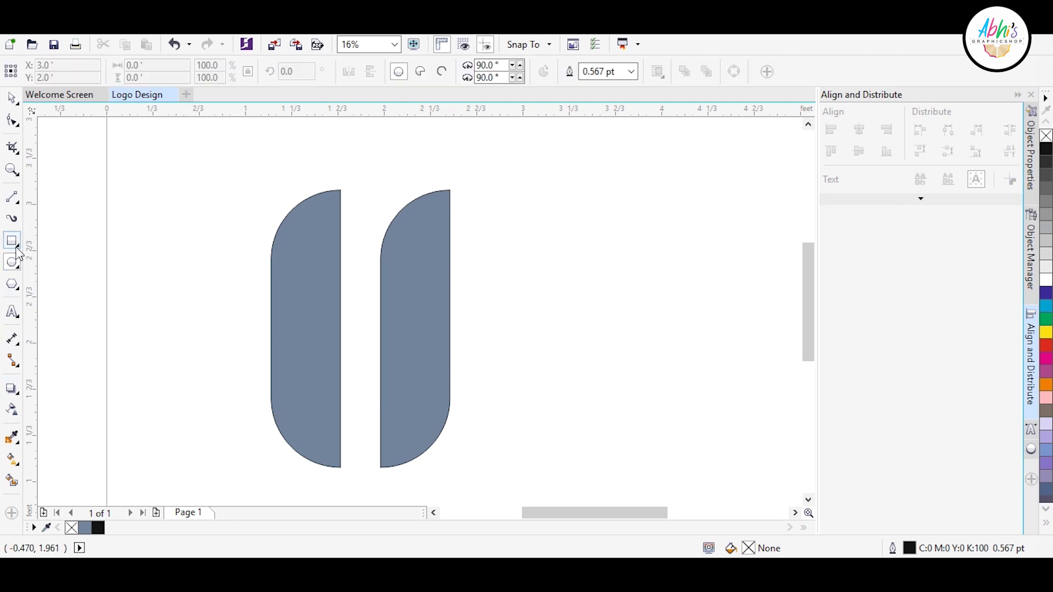
{"action": "scroll", "coordinate": [341, 352], "scroll_direction": "up", "scroll_amount": 2}
{"action": "mouse_move", "coordinate": [332, 317]}
{"action": "left_mouse_down"}
{"action": "mouse_move", "coordinate": [422, 438]}
{"action": "mouse_move", "coordinate": [412, 441]}
{"action": "left_mouse_up"}
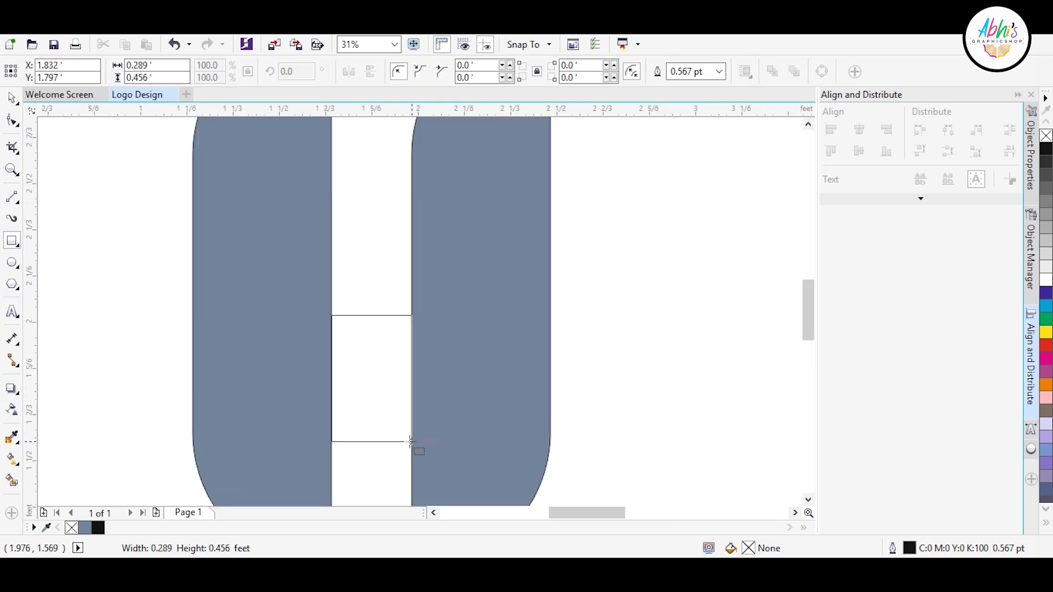
{"action": "left_click", "coordinate": [19, 100]}
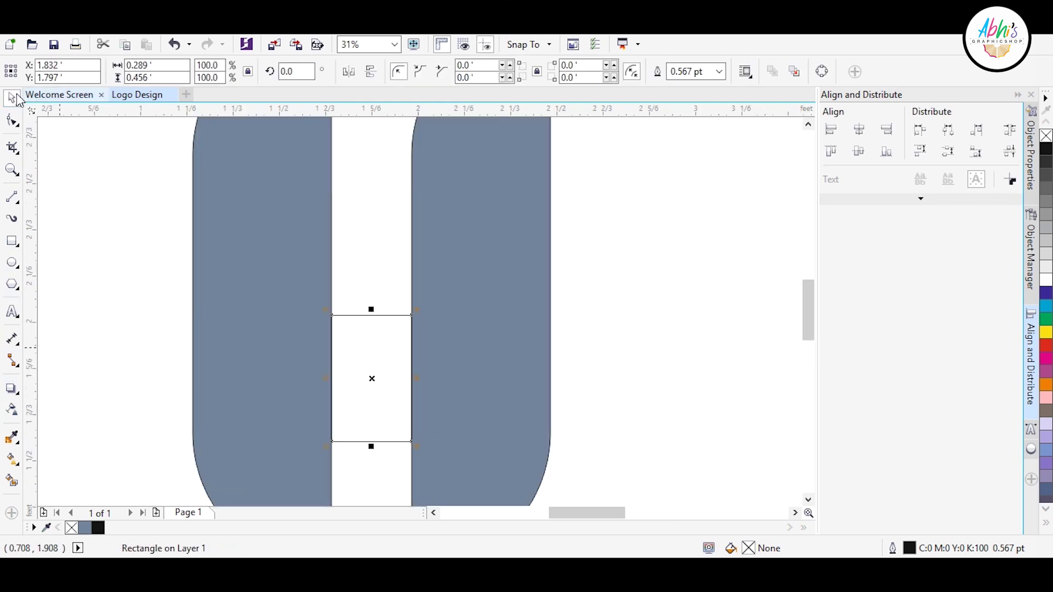
Step: Fill the bridging rectangle with slate blue and move both tall shapes outward to leave a narrow gap on each side of it
{"action": "left_click", "coordinate": [85, 528]}
{"action": "scroll", "coordinate": [452, 285], "scroll_direction": "down", "scroll_amount": 2}
{"action": "left_click_drag", "start_coordinate": [452, 287], "coordinate": [460, 289]}
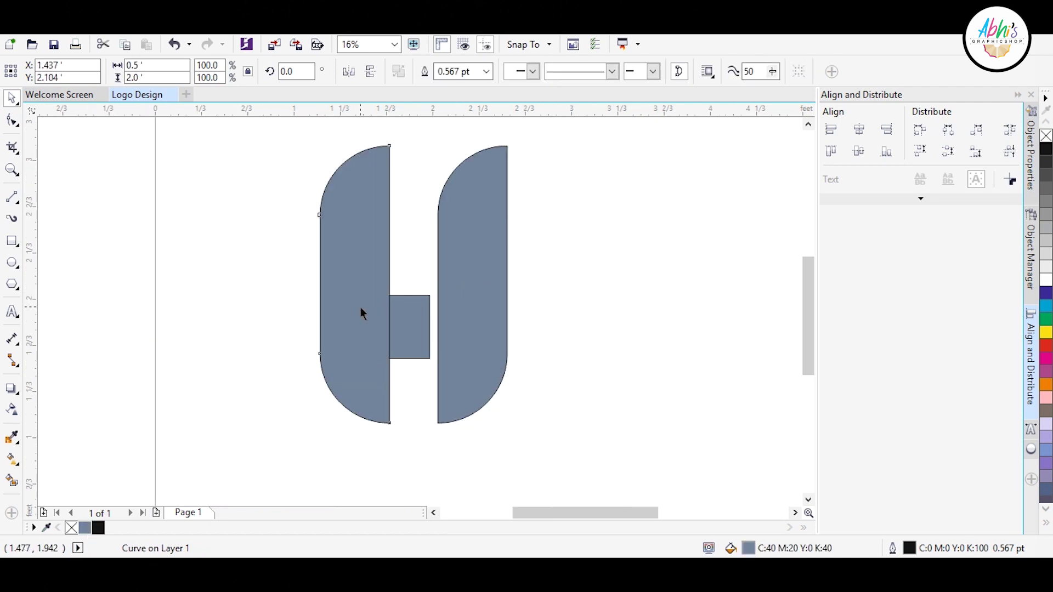
{"action": "left_click_drag", "start_coordinate": [360, 308], "coordinate": [352, 308]}
{"action": "left_click", "coordinate": [402, 310], "text": "shift"}
{"action": "left_click", "coordinate": [319, 418]}
{"action": "scroll", "coordinate": [319, 418], "scroll_direction": "down", "scroll_amount": 1}
{"action": "scroll", "coordinate": [334, 388], "scroll_direction": "up", "scroll_amount": 1}
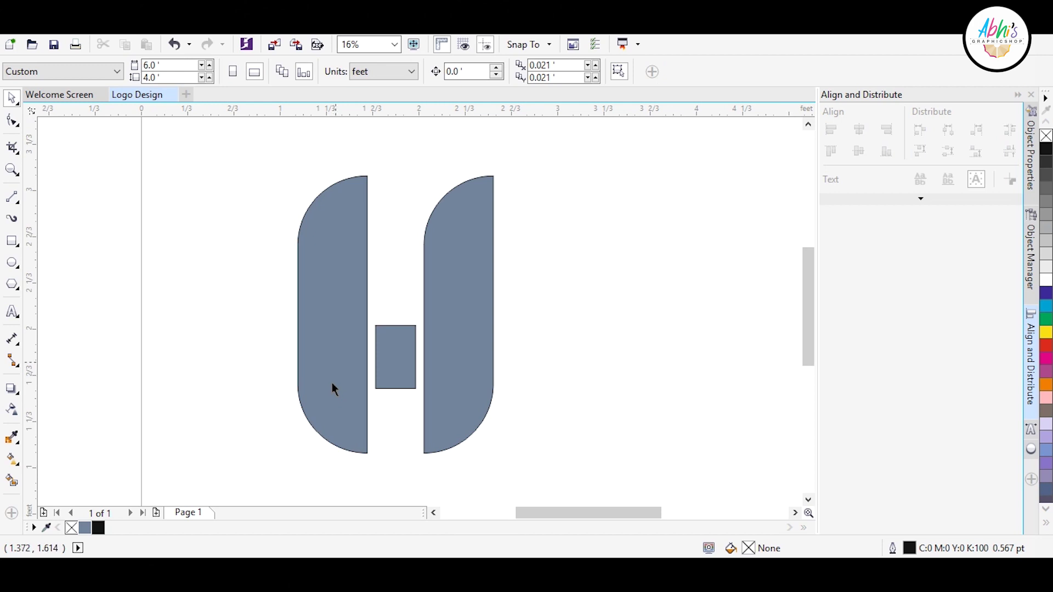
Step: Mirror the right shape horizontally and align its top edge with the top of the connecting rectangle
{"action": "left_click", "coordinate": [462, 252]}
{"action": "left_click", "coordinate": [349, 72]}
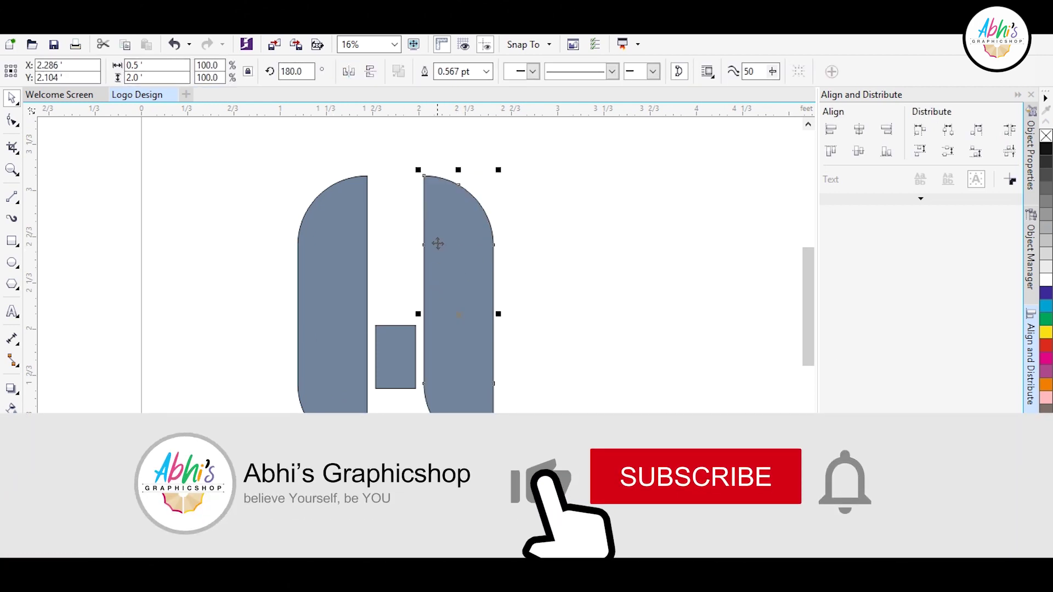
{"action": "left_click", "coordinate": [397, 354], "text": "shift"}
{"action": "key", "text": "t"}
Step: Align the rectangle's bottom with the left shape's bottom and the right shape's top with the rectangle's top
{"action": "left_click", "coordinate": [339, 348], "text": "shift"}
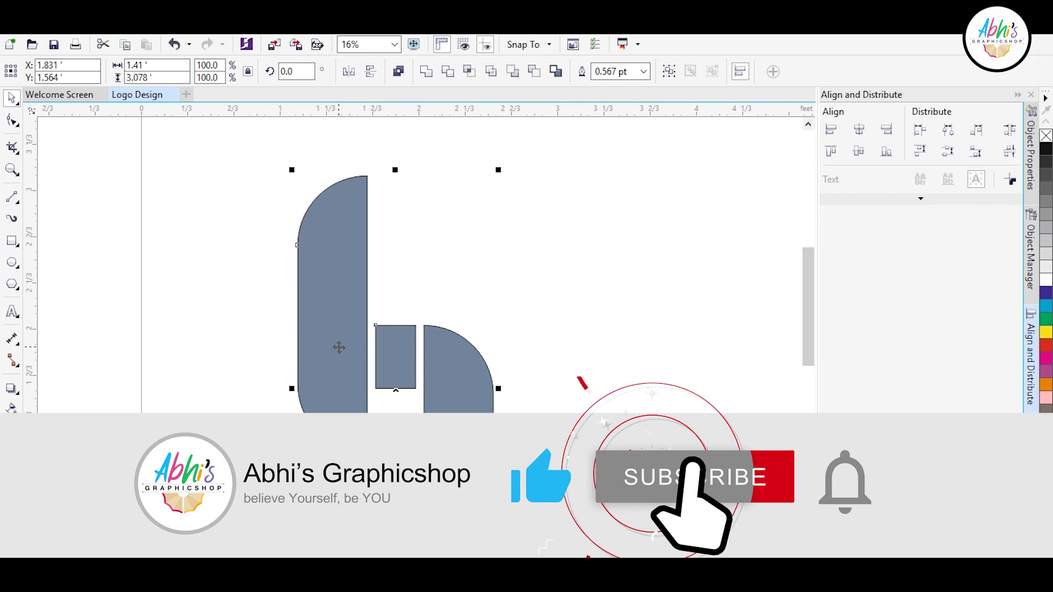
{"action": "key", "text": "b"}
{"action": "left_click", "coordinate": [536, 332]}
{"action": "left_click", "coordinate": [467, 373]}
{"action": "left_click", "coordinate": [408, 403], "text": "shift"}
{"action": "key", "text": "t"}
{"action": "left_click", "coordinate": [500, 272]}
Step: Move all three pieces up onto the page together and scale them down to 76.9%
{"action": "scroll", "coordinate": [500, 272], "scroll_direction": "down", "scroll_amount": 1}
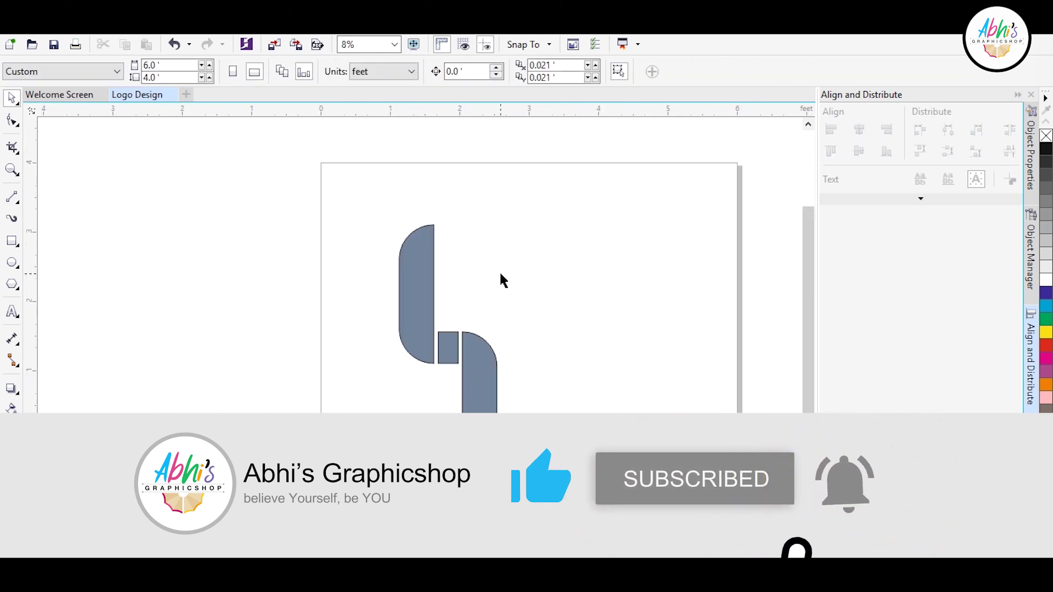
{"action": "left_click_drag", "start_coordinate": [540, 491], "coordinate": [374, 206]}
{"action": "left_click_drag", "start_coordinate": [483, 376], "coordinate": [484, 322]}
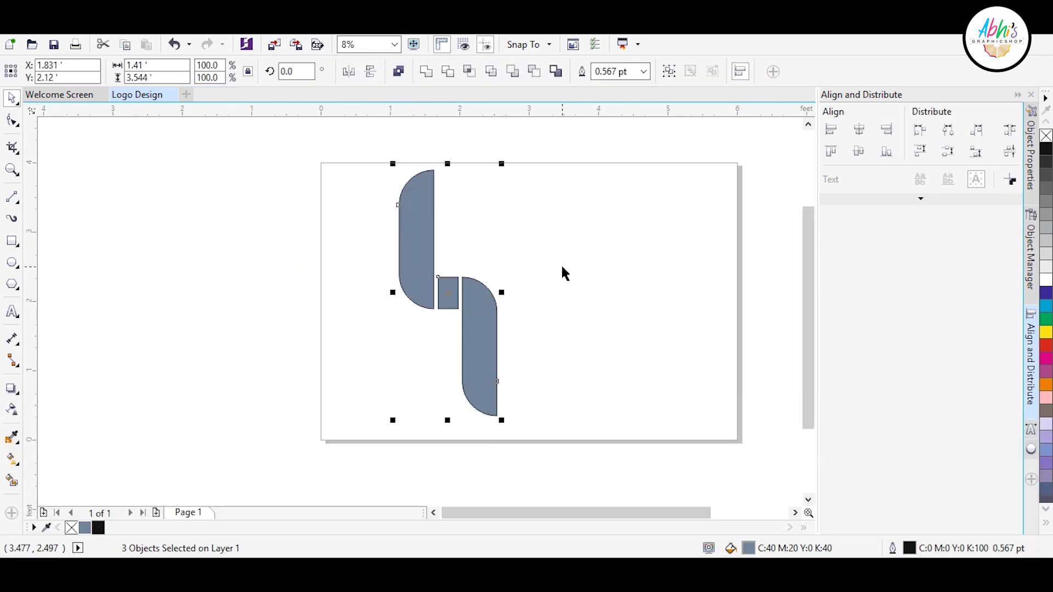
{"action": "left_click", "coordinate": [522, 285]}
{"action": "scroll", "coordinate": [492, 286], "scroll_direction": "up", "scroll_amount": 1}
{"action": "scroll", "coordinate": [433, 307], "scroll_direction": "down", "scroll_amount": 2}
{"action": "scroll", "coordinate": [429, 327], "scroll_direction": "up", "scroll_amount": 1}
{"action": "scroll", "coordinate": [404, 276], "scroll_direction": "up", "scroll_amount": 2}
Step: Try to skew the connecting rectangle's right side upward about 25.7° and top-align the right shape with it
{"action": "left_click", "coordinate": [402, 314]}
{"action": "left_click", "coordinate": [402, 315]}
{"action": "left_click_drag", "start_coordinate": [419, 323], "coordinate": [418, 288]}
{"action": "left_click", "coordinate": [445, 322]}
{"action": "left_click", "coordinate": [393, 305], "text": "shift"}
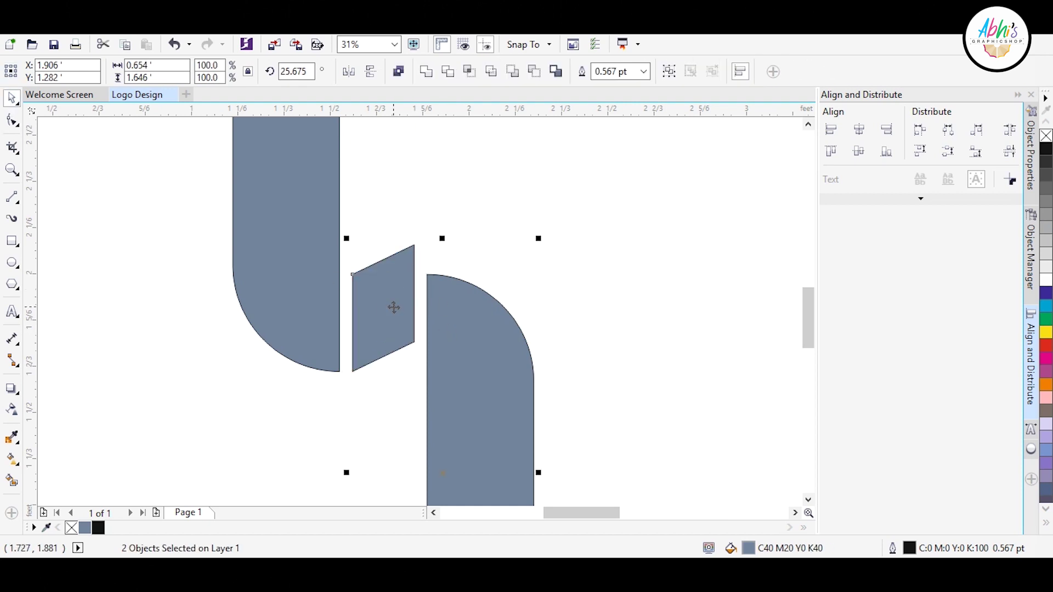
{"action": "key", "text": "t"}
Step: Try stretching the skewed connector taller, and undo the stretch, the top alignment and the skew
{"action": "left_click", "coordinate": [380, 288]}
{"action": "left_click_drag", "start_coordinate": [383, 238], "coordinate": [393, 169]}
{"action": "key", "text": "ctrl+z"}
{"action": "key", "text": "ctrl+z"}
{"action": "key", "text": "ctrl+z"}
{"action": "key", "text": "Escape"}
Step: Stretch the connecting rectangle taller and skew its right side upward about 34° into a parallelogram
{"action": "left_click", "coordinate": [381, 281]}
{"action": "left_click_drag", "start_coordinate": [383, 268], "coordinate": [382, 192]}
{"action": "left_click", "coordinate": [405, 293]}
{"action": "left_click_drag", "start_coordinate": [416, 284], "coordinate": [417, 235]}
{"action": "scroll", "coordinate": [409, 330], "scroll_direction": "down", "scroll_amount": 2}
Step: Align the right shape's top with the top of the slanted connector
{"action": "key", "text": "Escape"}
{"action": "left_click", "coordinate": [428, 327]}
{"action": "left_click", "coordinate": [389, 287], "text": "shift"}
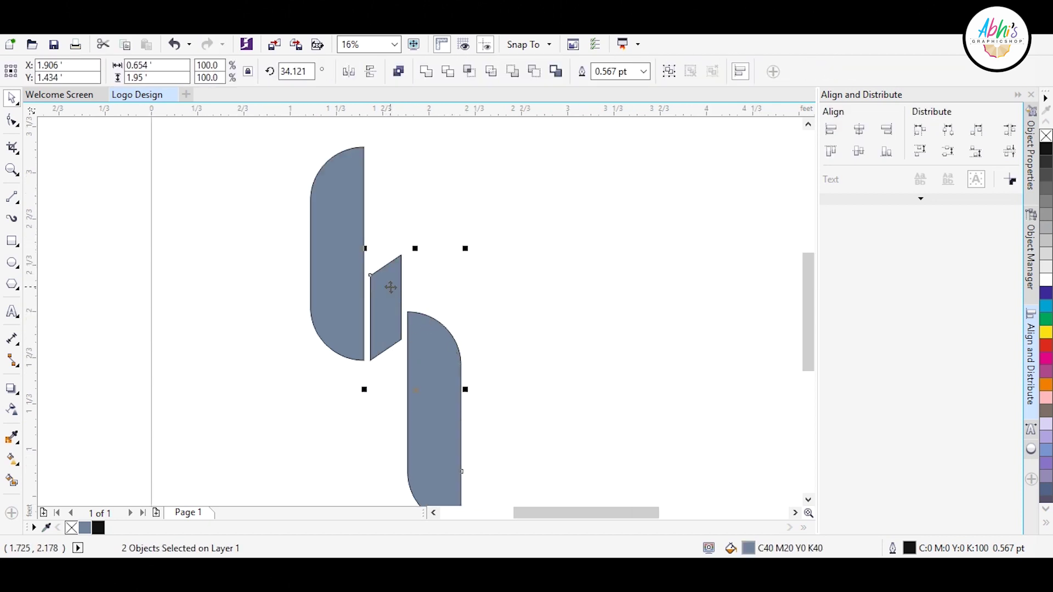
{"action": "key", "text": "t"}
{"action": "key", "text": "Escape"}
{"action": "scroll", "coordinate": [418, 301], "scroll_direction": "down", "scroll_amount": 1}
{"action": "scroll", "coordinate": [387, 257], "scroll_direction": "up", "scroll_amount": 1}
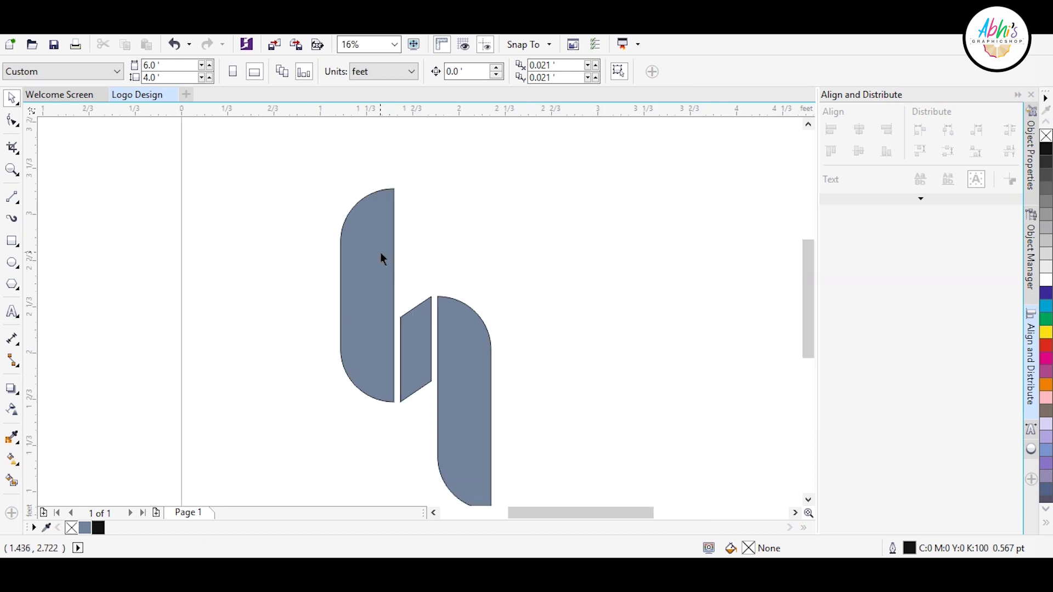
Step: Try to shrink the right shape slightly from its upper corner, and undo the scaling
{"action": "left_click", "coordinate": [470, 363]}
{"action": "scroll", "coordinate": [496, 296], "scroll_direction": "up", "scroll_amount": 1}
{"action": "mouse_move", "coordinate": [484, 280]}
{"action": "left_mouse_down"}
{"action": "mouse_move", "coordinate": [496, 273]}
{"action": "mouse_move", "coordinate": [484, 287]}
{"action": "left_mouse_up"}
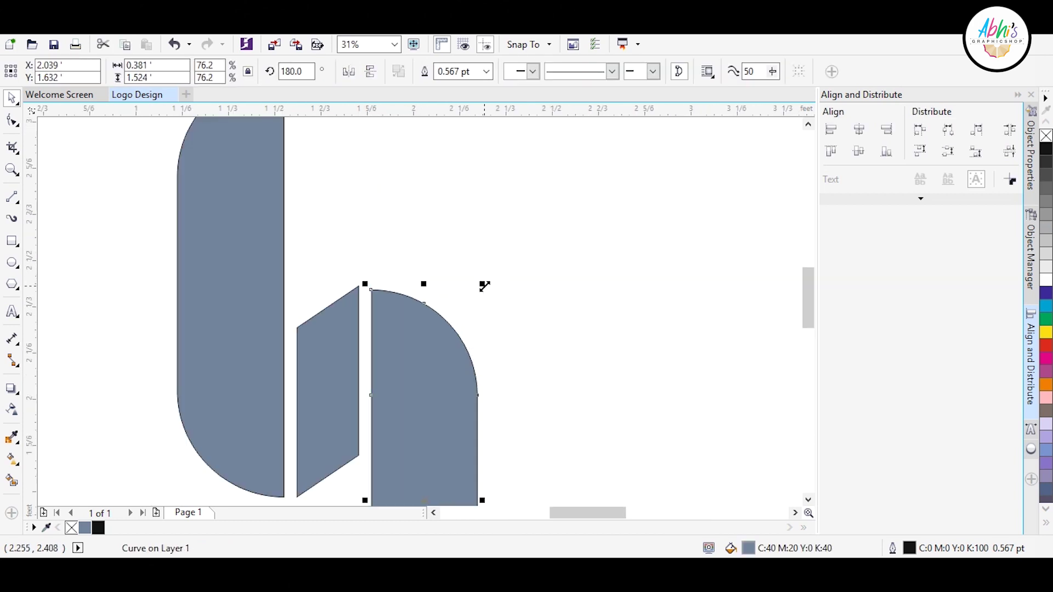
{"action": "key", "text": "ctrl+z"}
{"action": "left_click", "coordinate": [548, 277]}
Step: Make two slightly offset copies of the left shape on top of it and select both copies
{"action": "scroll", "coordinate": [504, 323], "scroll_direction": "down", "scroll_amount": 1}
{"action": "scroll", "coordinate": [327, 198], "scroll_direction": "up", "scroll_amount": 1}
{"action": "left_click_drag", "start_coordinate": [423, 273], "coordinate": [437, 254]}
{"action": "scroll", "coordinate": [430, 186], "scroll_direction": "up", "scroll_amount": 1}
{"action": "scroll", "coordinate": [455, 225], "scroll_direction": "up", "scroll_amount": 1}
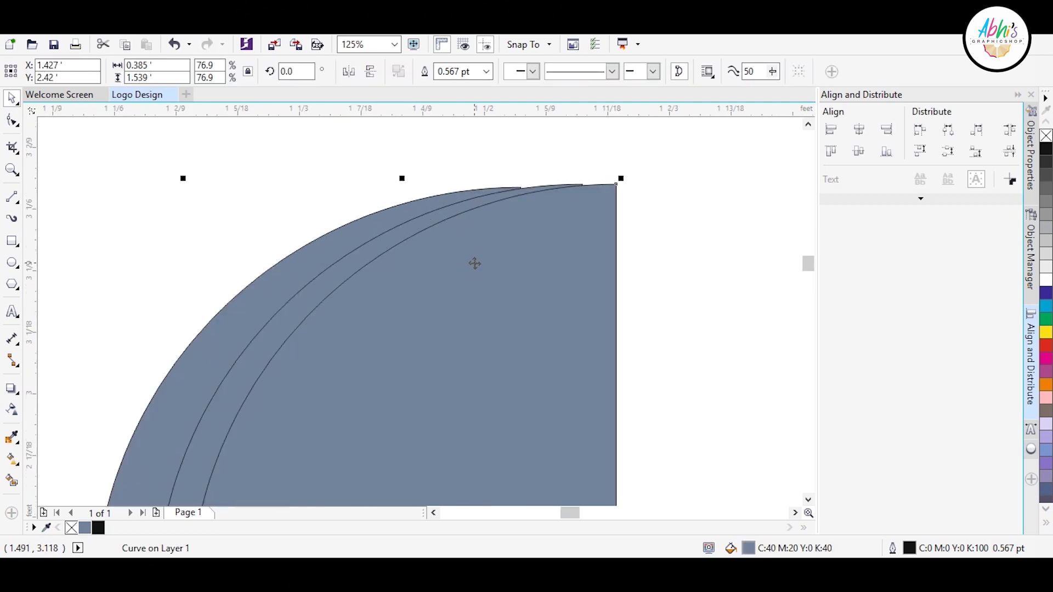
{"action": "scroll", "coordinate": [475, 266], "scroll_direction": "down", "scroll_amount": 1}
{"action": "left_click", "coordinate": [357, 315], "text": "shift"}
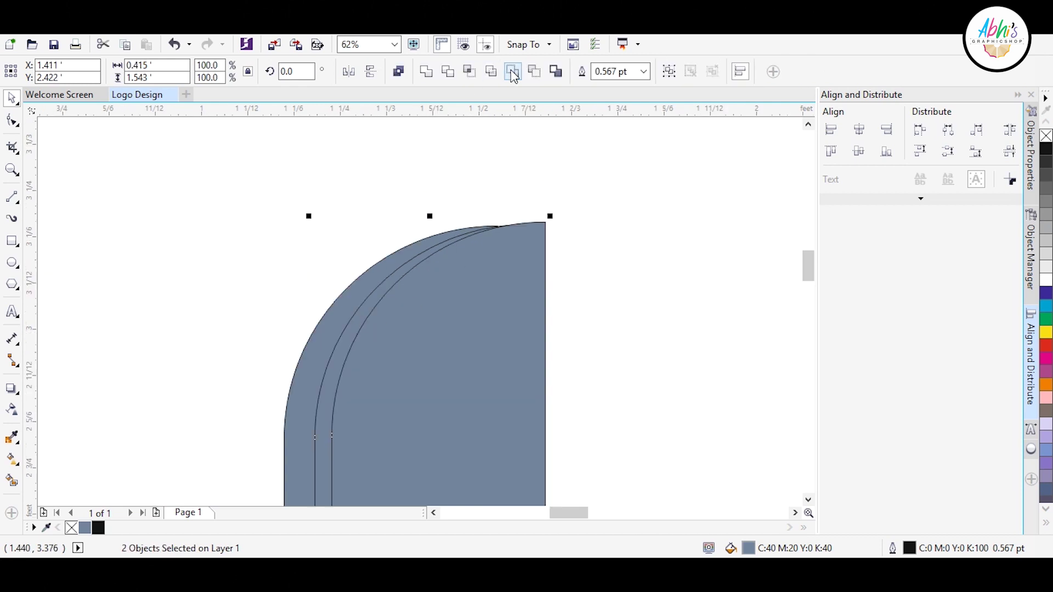
Step: Try Simplify and Front Minus Back on the two offset copies, undoing each attempt
{"action": "left_click", "coordinate": [486, 72]}
{"action": "key", "text": "ctrl+z"}
{"action": "left_click", "coordinate": [509, 73]}
{"action": "key", "text": "ctrl+z"}
Step: Apply Back Minus Front to the two copies, scale the thin strip to 76.2% and place it inside the left shape
{"action": "left_click", "coordinate": [537, 73]}
{"action": "left_click", "coordinate": [448, 254]}
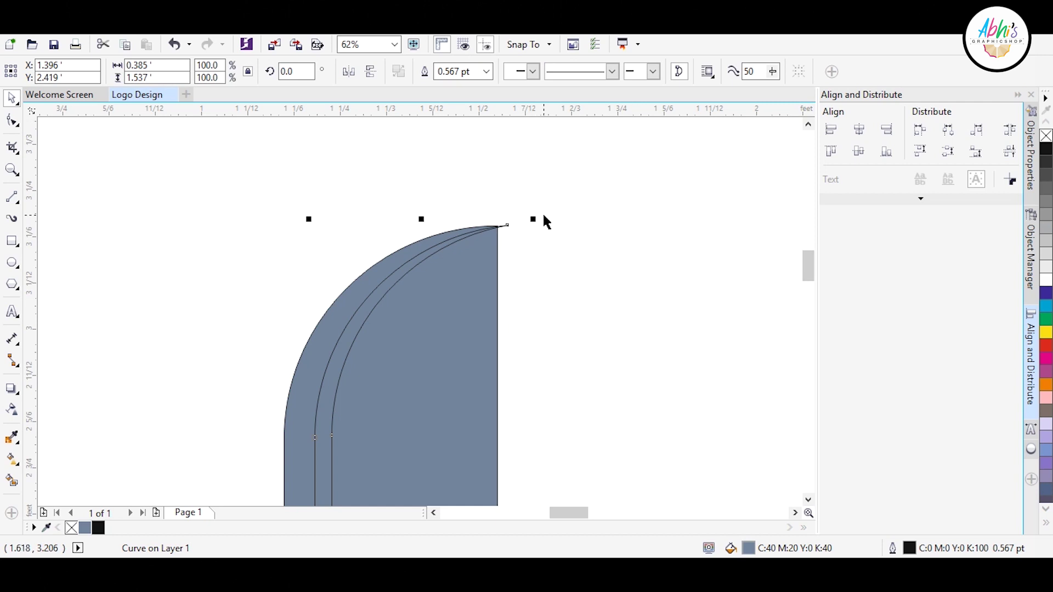
{"action": "left_click_drag", "start_coordinate": [532, 220], "coordinate": [505, 228]}
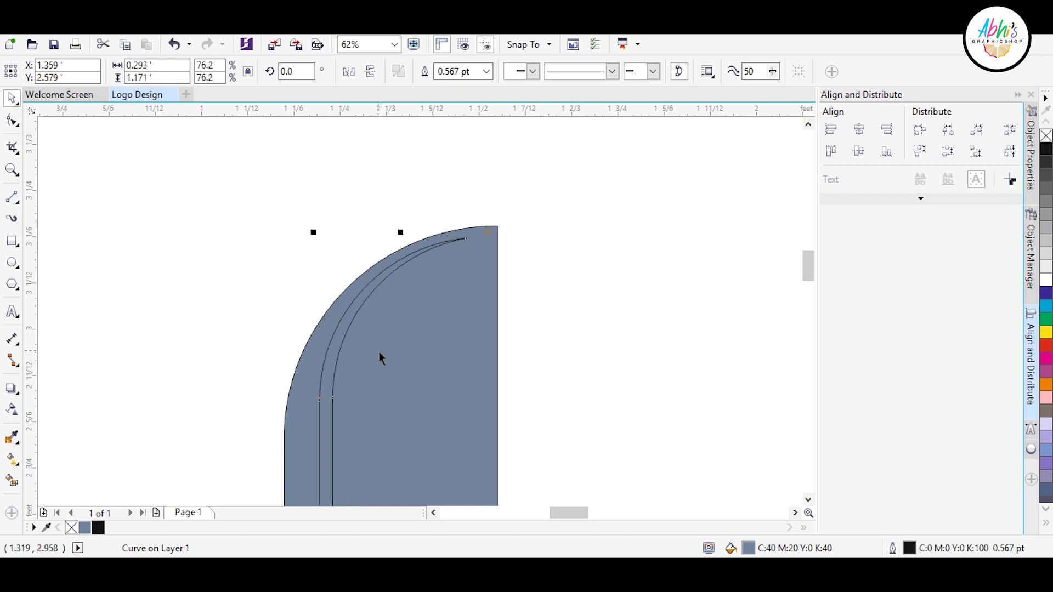
{"action": "left_click_drag", "start_coordinate": [338, 342], "coordinate": [353, 326]}
{"action": "left_click", "coordinate": [505, 178]}
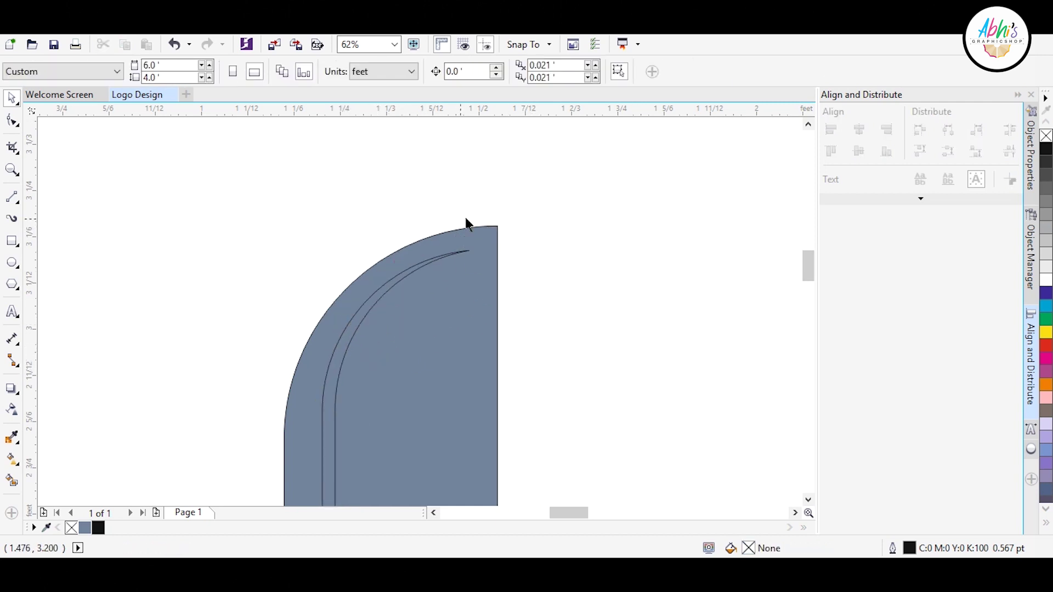
Step: Reshape the strip's upper curved end by moving its tip node and adjusting the adjoining curve
{"action": "scroll", "coordinate": [459, 263], "scroll_direction": "down", "scroll_amount": 2}
{"action": "scroll", "coordinate": [451, 411], "scroll_direction": "up", "scroll_amount": 1}
{"action": "scroll", "coordinate": [442, 399], "scroll_direction": "up", "scroll_amount": 1}
{"action": "scroll", "coordinate": [347, 288], "scroll_direction": "down", "scroll_amount": 1}
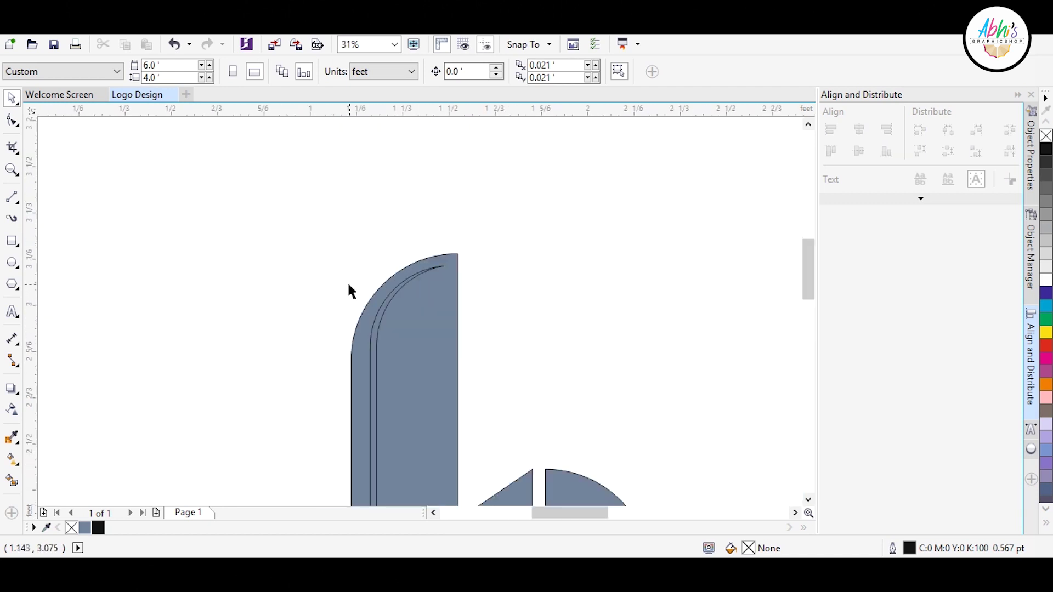
{"action": "scroll", "coordinate": [459, 280], "scroll_direction": "up", "scroll_amount": 1}
{"action": "left_click", "coordinate": [459, 279]}
{"action": "left_click", "coordinate": [13, 120]}
{"action": "left_click_drag", "start_coordinate": [531, 257], "coordinate": [532, 245]}
{"action": "left_click_drag", "start_coordinate": [456, 259], "coordinate": [459, 262]}
{"action": "scroll", "coordinate": [537, 200], "scroll_direction": "down", "scroll_amount": 1}
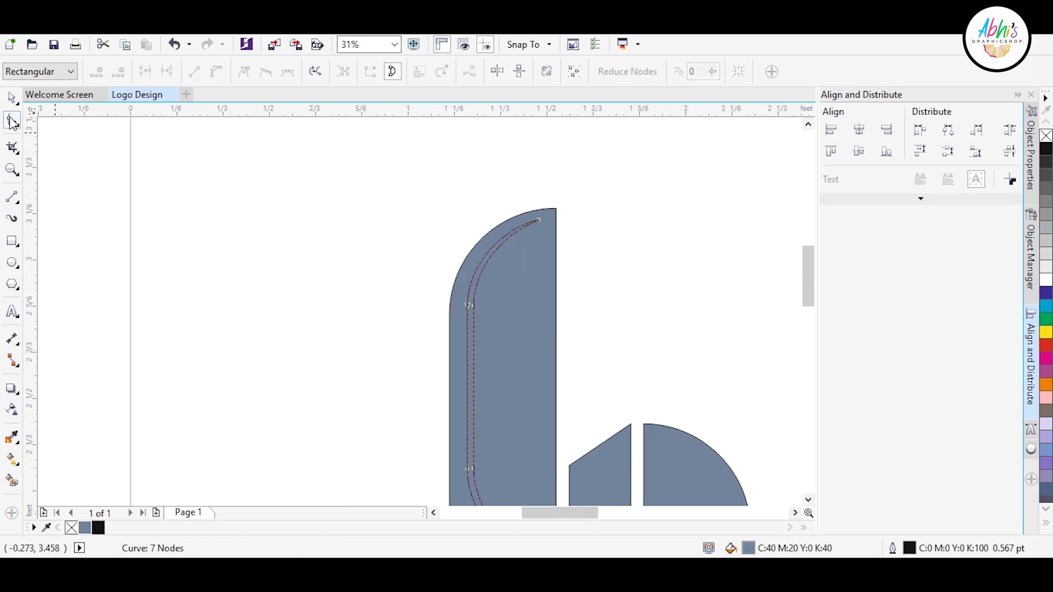
{"action": "left_click", "coordinate": [12, 98]}
Step: Draw a rectangle about 1 foot wide over the strip's lower part and cut that part off with Back Minus Front
{"action": "scroll", "coordinate": [246, 176], "scroll_direction": "down", "scroll_amount": 1}
{"action": "scroll", "coordinate": [422, 337], "scroll_direction": "up", "scroll_amount": 1}
{"action": "key", "text": "F6"}
{"action": "left_click_drag", "start_coordinate": [236, 291], "coordinate": [512, 460]}
{"action": "left_click", "coordinate": [12, 99]}
{"action": "left_click", "coordinate": [294, 220], "text": "shift"}
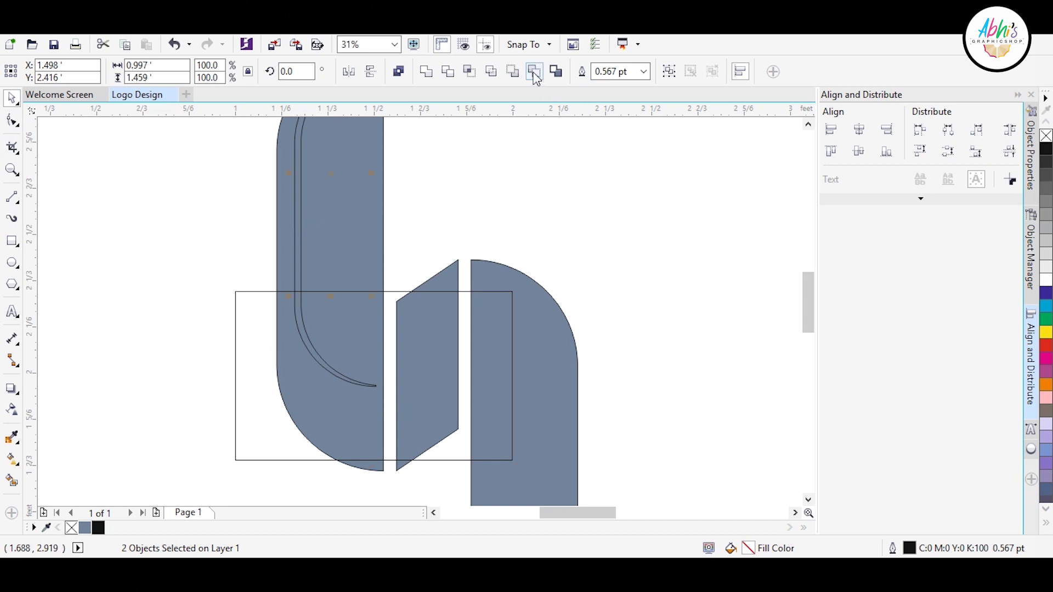
{"action": "left_click", "coordinate": [534, 73]}
{"action": "left_click", "coordinate": [438, 198]}
Step: Move the trimmed strip slightly closer to the left shape's outer edge
{"action": "scroll", "coordinate": [344, 303], "scroll_direction": "down", "scroll_amount": 1}
{"action": "scroll", "coordinate": [321, 210], "scroll_direction": "up", "scroll_amount": 2}
{"action": "left_click", "coordinate": [320, 221]}
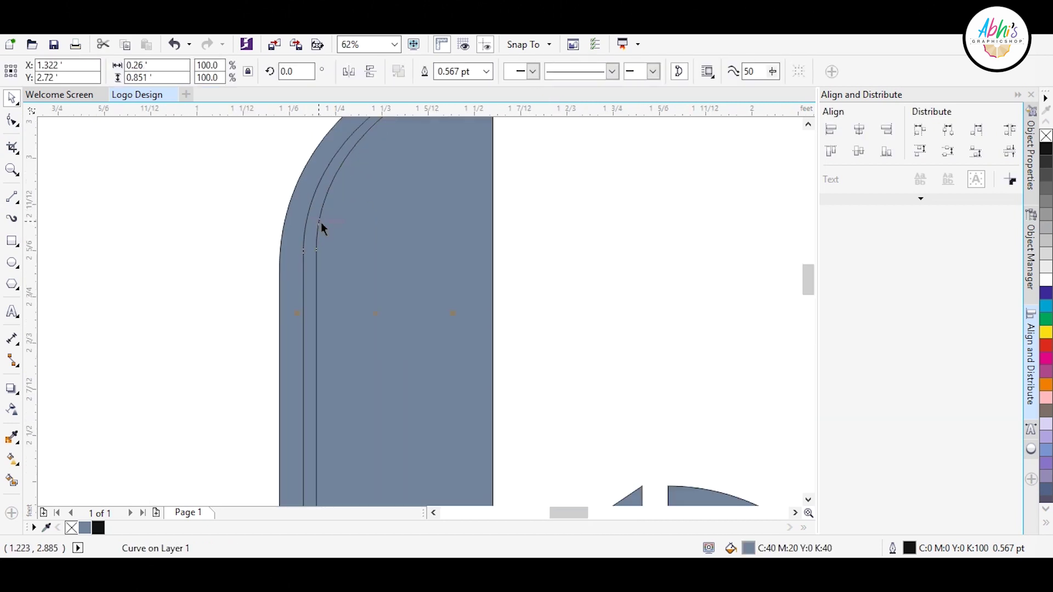
{"action": "scroll", "coordinate": [320, 223], "scroll_direction": "down", "scroll_amount": 1}
{"action": "left_click", "coordinate": [536, 224]}
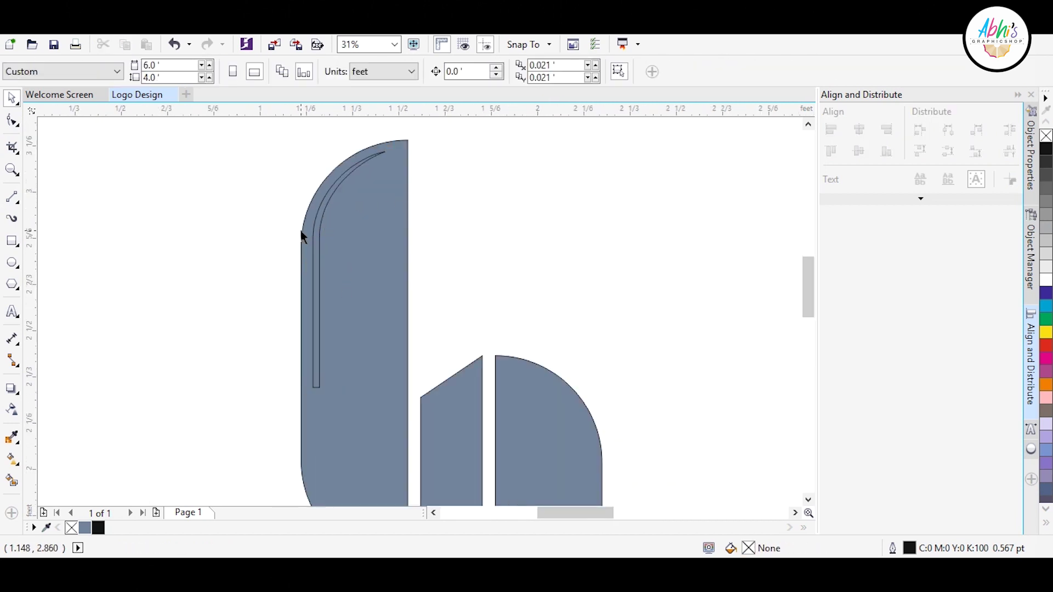
Step: Copy the strip across to the inner edge of the right shape and move the copy down over the shape
{"action": "scroll", "coordinate": [306, 237], "scroll_direction": "down", "scroll_amount": 1}
{"action": "left_click_drag", "start_coordinate": [307, 242], "coordinate": [399, 280]}
{"action": "scroll", "coordinate": [400, 283], "scroll_direction": "up", "scroll_amount": 1}
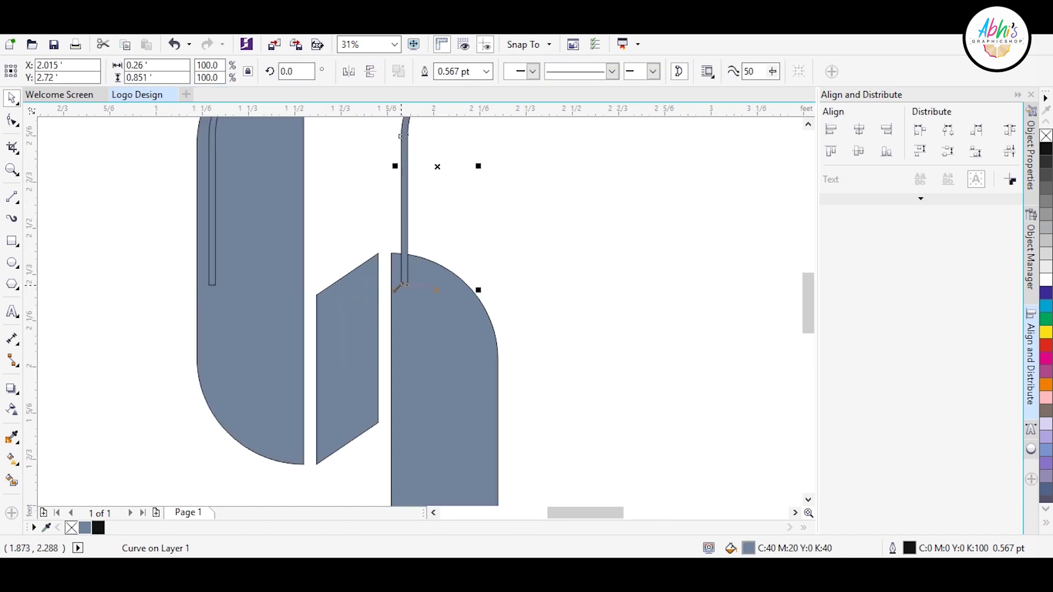
{"action": "left_click_drag", "start_coordinate": [408, 205], "coordinate": [408, 350]}
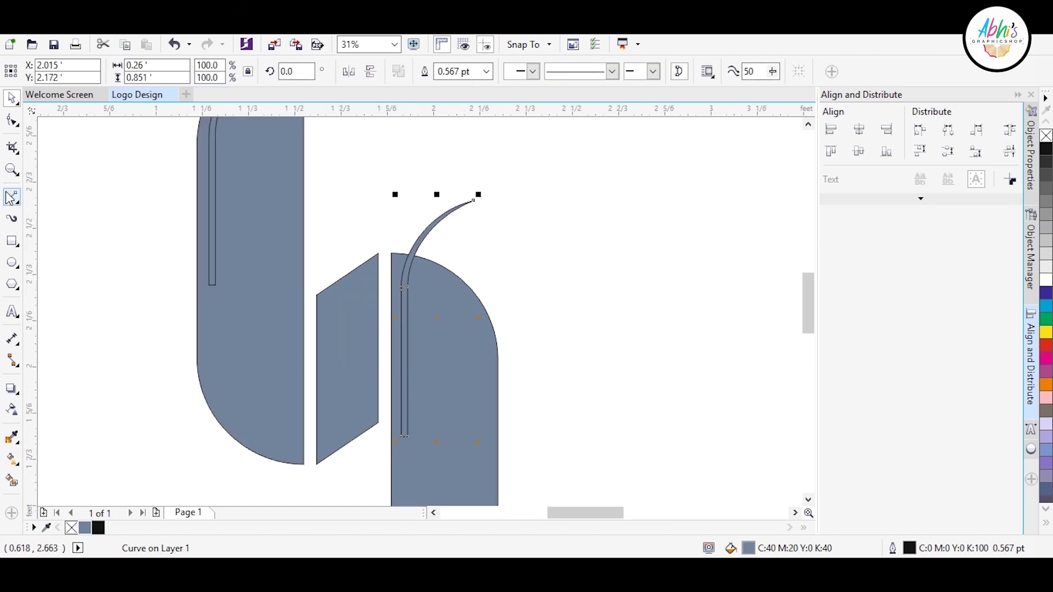
Step: Draw a rectangle about 0.81 by 0.44 feet over the copied strip's curved top and cut that top off with Back Minus Front
{"action": "left_click", "coordinate": [12, 241]}
{"action": "mouse_move", "coordinate": [326, 174]}
{"action": "left_mouse_down"}
{"action": "mouse_move", "coordinate": [557, 284]}
{"action": "mouse_move", "coordinate": [550, 294]}
{"action": "left_mouse_up"}
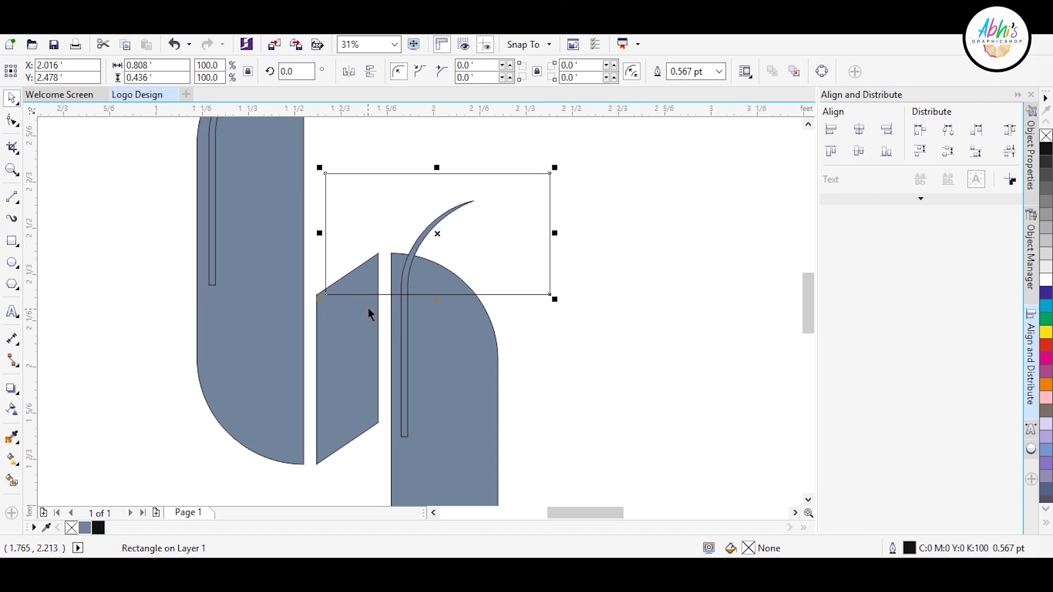
{"action": "left_click", "coordinate": [403, 343], "text": "shift"}
{"action": "left_click", "coordinate": [535, 72]}
{"action": "left_click", "coordinate": [578, 150]}
Step: Move the straight strip up near the right shape's top and stretch it downward along the inner edge
{"action": "left_click", "coordinate": [403, 300]}
{"action": "scroll", "coordinate": [394, 281], "scroll_direction": "up", "scroll_amount": 2}
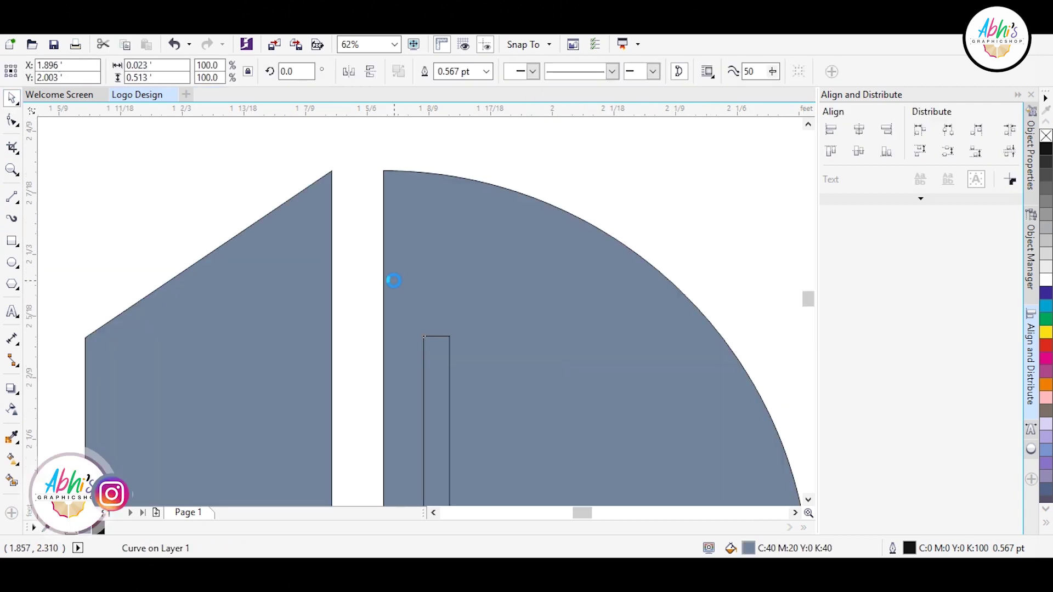
{"action": "scroll", "coordinate": [442, 308], "scroll_direction": "down", "scroll_amount": 3}
{"action": "scroll", "coordinate": [444, 222], "scroll_direction": "up", "scroll_amount": 1}
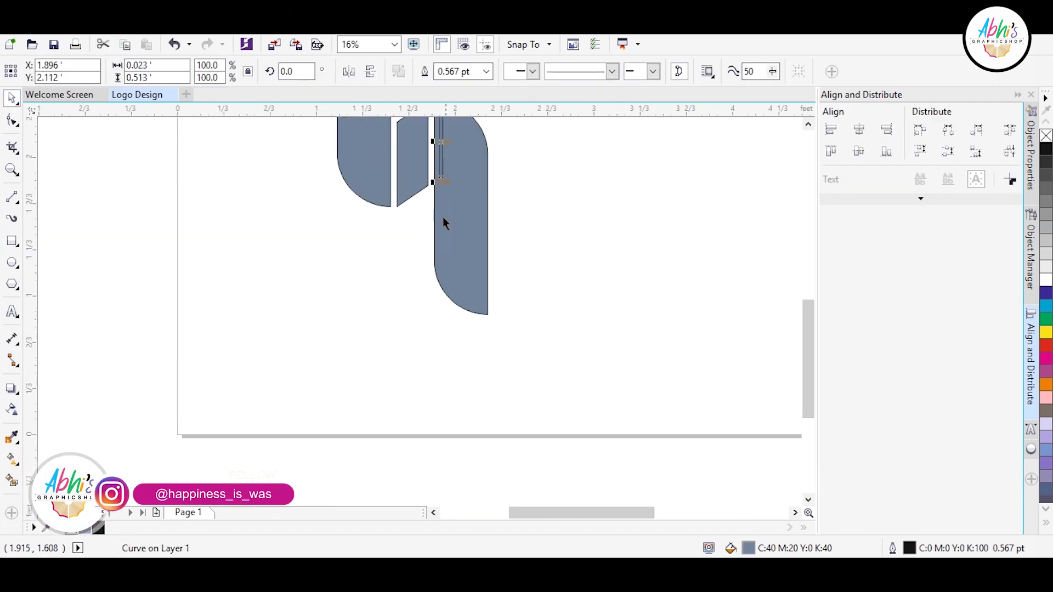
{"action": "scroll", "coordinate": [444, 222], "scroll_direction": "up", "scroll_amount": 1}
{"action": "left_click_drag", "start_coordinate": [435, 182], "coordinate": [434, 329]}
{"action": "left_click", "coordinate": [340, 404]}
{"action": "scroll", "coordinate": [340, 404], "scroll_direction": "down", "scroll_amount": 1}
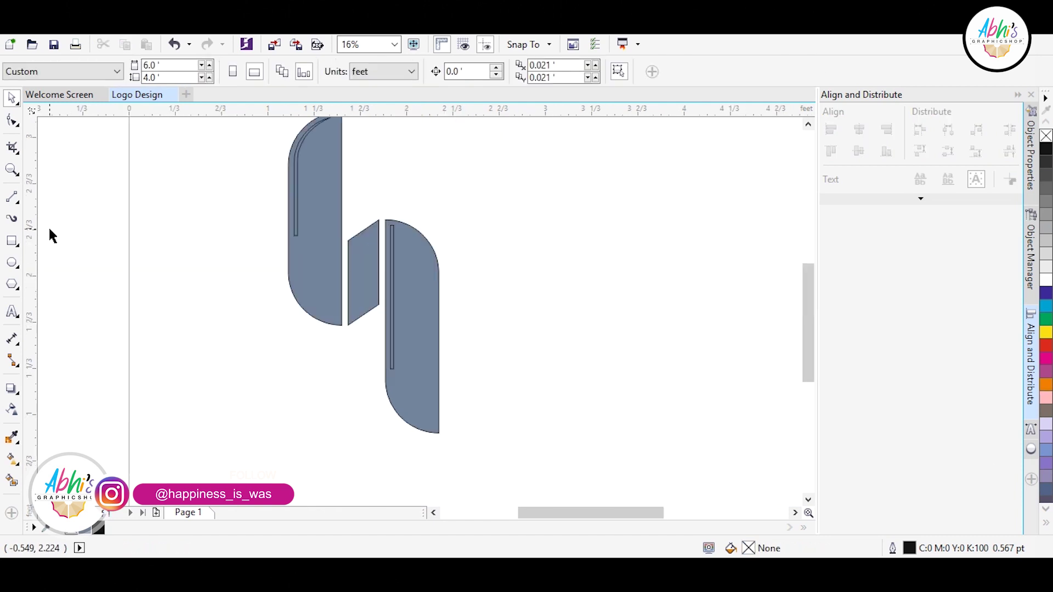
Step: Lengthen the left shape's strip to about 1.15 feet by moving its bottom nodes down
{"action": "scroll", "coordinate": [325, 193], "scroll_direction": "up", "scroll_amount": 1}
{"action": "left_click", "coordinate": [265, 263]}
{"action": "key", "text": "F10"}
{"action": "left_click_drag", "start_coordinate": [266, 281], "coordinate": [266, 363]}
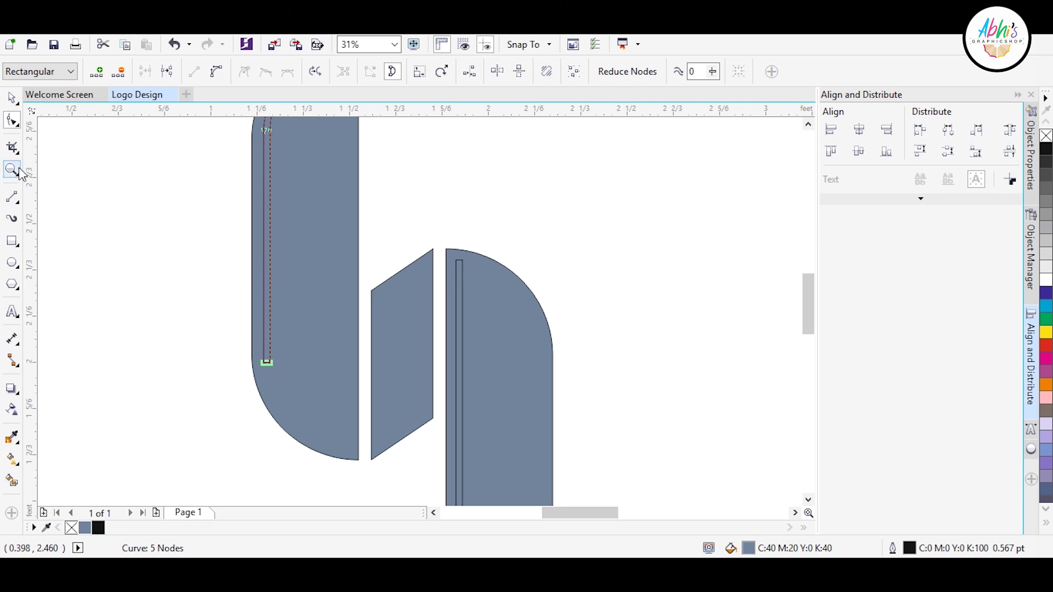
{"action": "left_click", "coordinate": [13, 98]}
{"action": "left_click", "coordinate": [112, 213]}
{"action": "scroll", "coordinate": [258, 318], "scroll_direction": "down", "scroll_amount": 1}
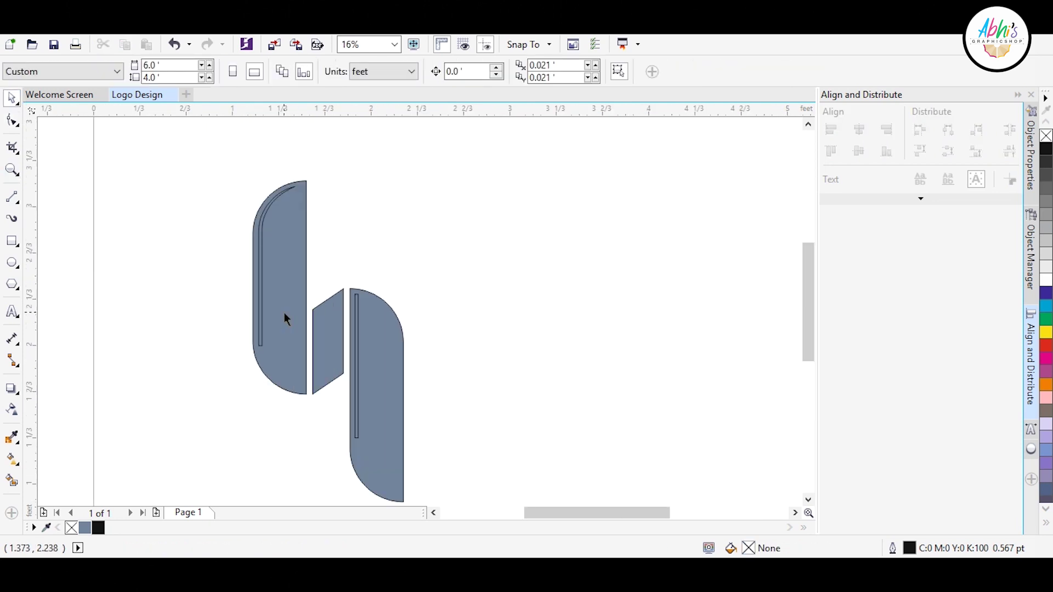
Step: Try a mirrored copy of the left strip along the right shape's outer curved edge, and delete it
{"action": "left_click_drag", "start_coordinate": [259, 248], "coordinate": [410, 352]}
{"action": "left_click", "coordinate": [348, 72]}
{"action": "left_click_drag", "start_coordinate": [436, 315], "coordinate": [400, 287]}
{"action": "scroll", "coordinate": [405, 309], "scroll_direction": "up", "scroll_amount": 2}
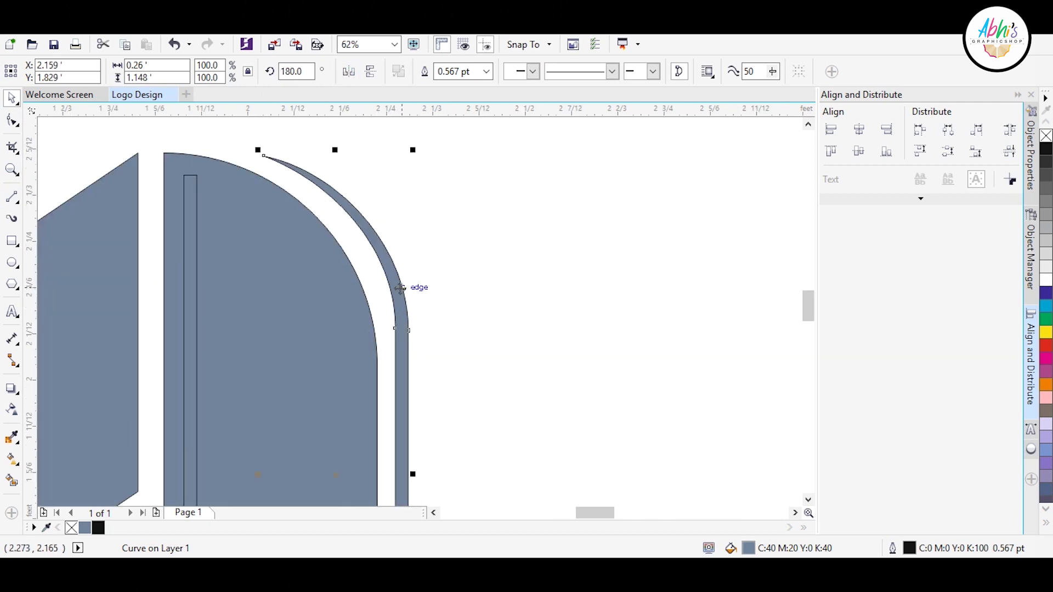
{"action": "key", "text": "Delete"}
{"action": "scroll", "coordinate": [288, 242], "scroll_direction": "down", "scroll_amount": 1}
Step: Apply a one-step outside contour with a 0.046-foot offset to the right shape
{"action": "left_click", "coordinate": [300, 238]}
{"action": "scroll", "coordinate": [301, 235], "scroll_direction": "up", "scroll_amount": 1}
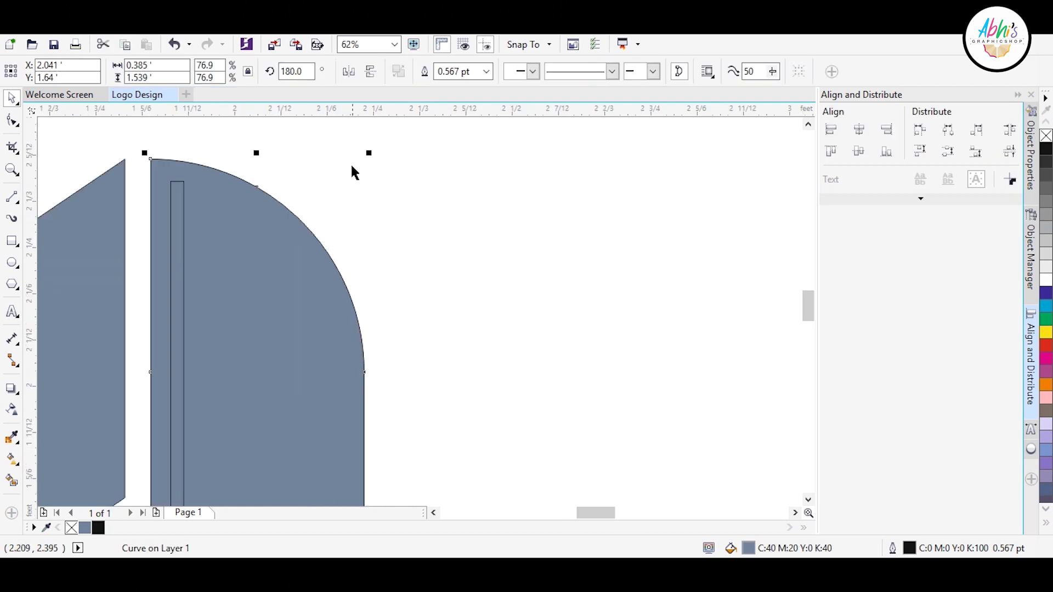
{"action": "left_click", "coordinate": [15, 412]}
{"action": "left_click", "coordinate": [66, 404]}
{"action": "left_click_drag", "start_coordinate": [319, 269], "coordinate": [389, 205]}
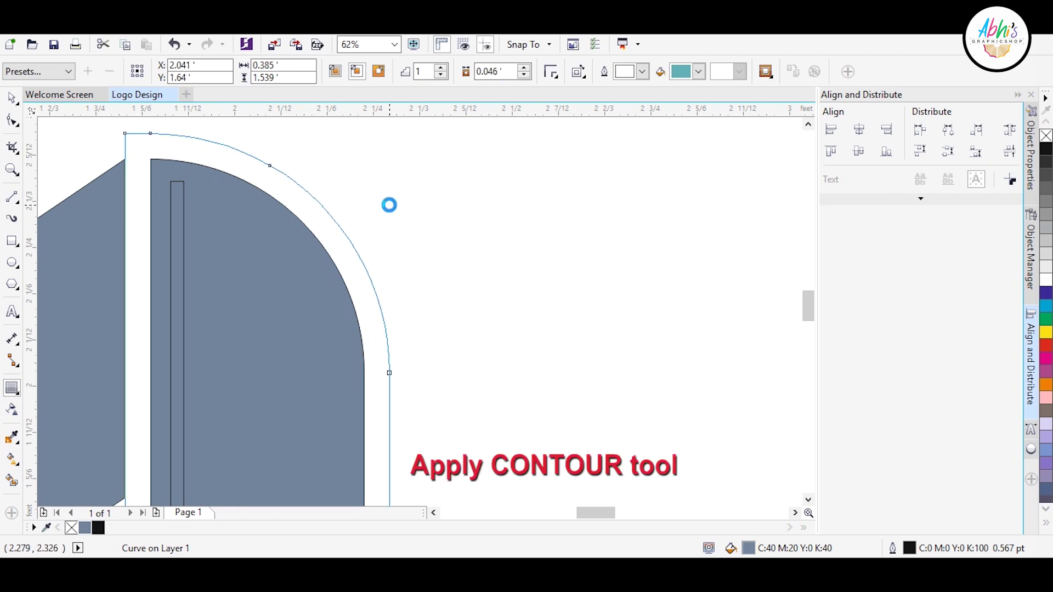
{"action": "left_click", "coordinate": [12, 98]}
Step: Duplicate the contour group slightly right and down, and smart-fill the sliver between the two outer contours in slate blue
{"action": "left_click_drag", "start_coordinate": [338, 223], "coordinate": [329, 242]}
{"action": "left_click", "coordinate": [13, 480]}
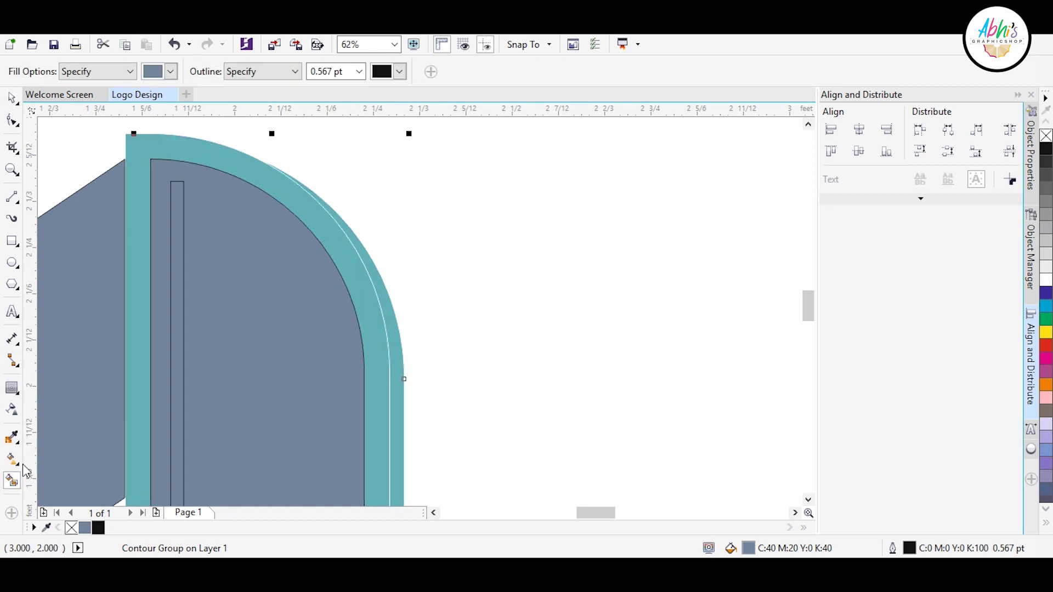
{"action": "left_click", "coordinate": [397, 405]}
Step: Clear the contour from the right shape and delete the offset contour copy, keeping the filled outer sliver
{"action": "left_click", "coordinate": [186, 163]}
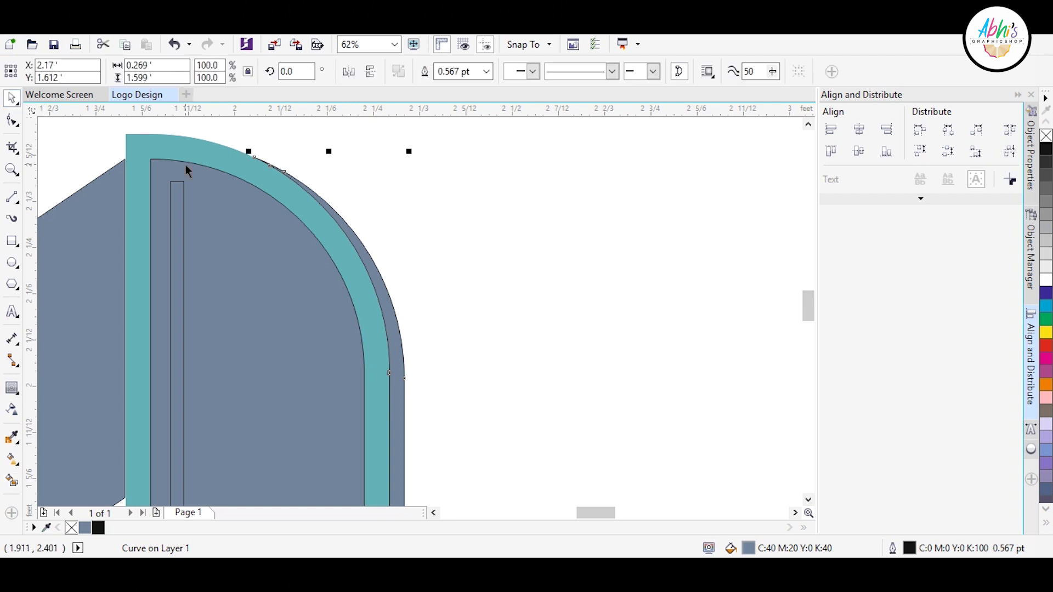
{"action": "left_click", "coordinate": [812, 70]}
{"action": "left_click", "coordinate": [196, 145]}
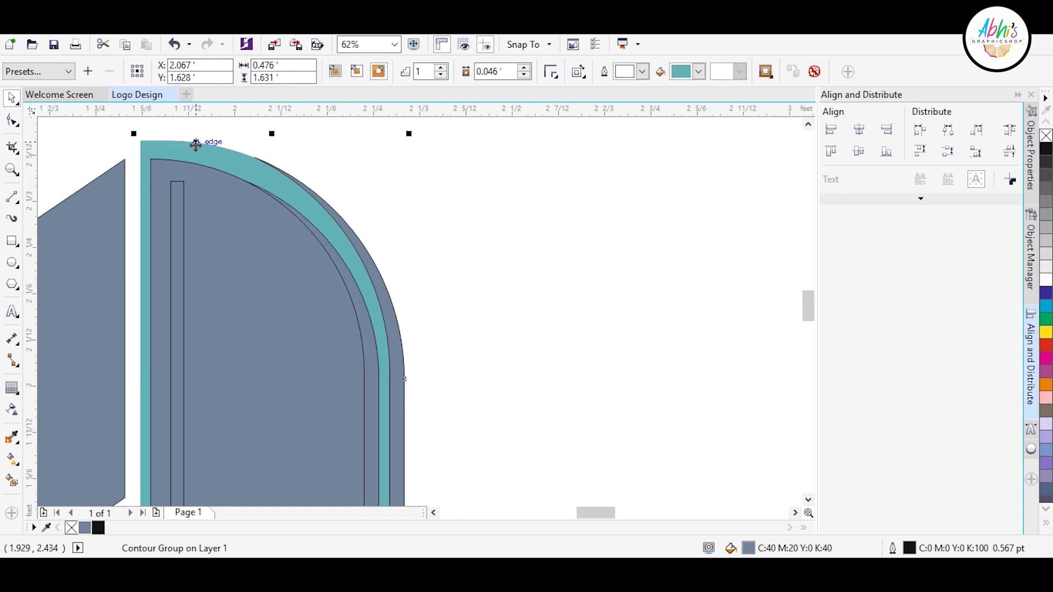
{"action": "key", "text": "Delete"}
{"action": "scroll", "coordinate": [465, 208], "scroll_direction": "down", "scroll_amount": 2}
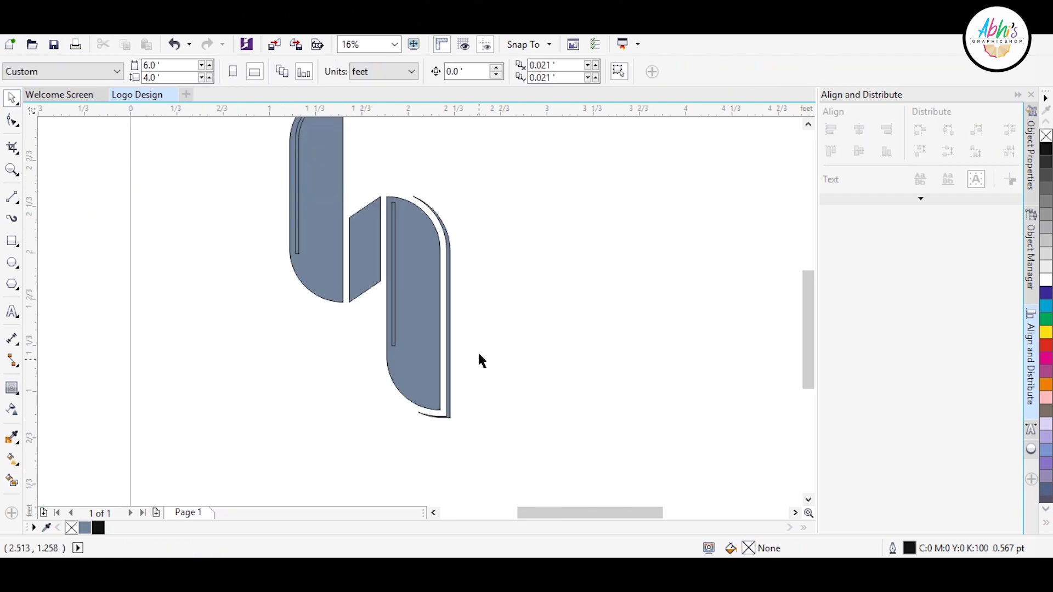
Step: Draw a rectangle about 0.53 by 0.11 feet across the bottom hook of the right shape's outer strip
{"action": "scroll", "coordinate": [466, 392], "scroll_direction": "up", "scroll_amount": 1}
{"action": "left_click", "coordinate": [12, 240]}
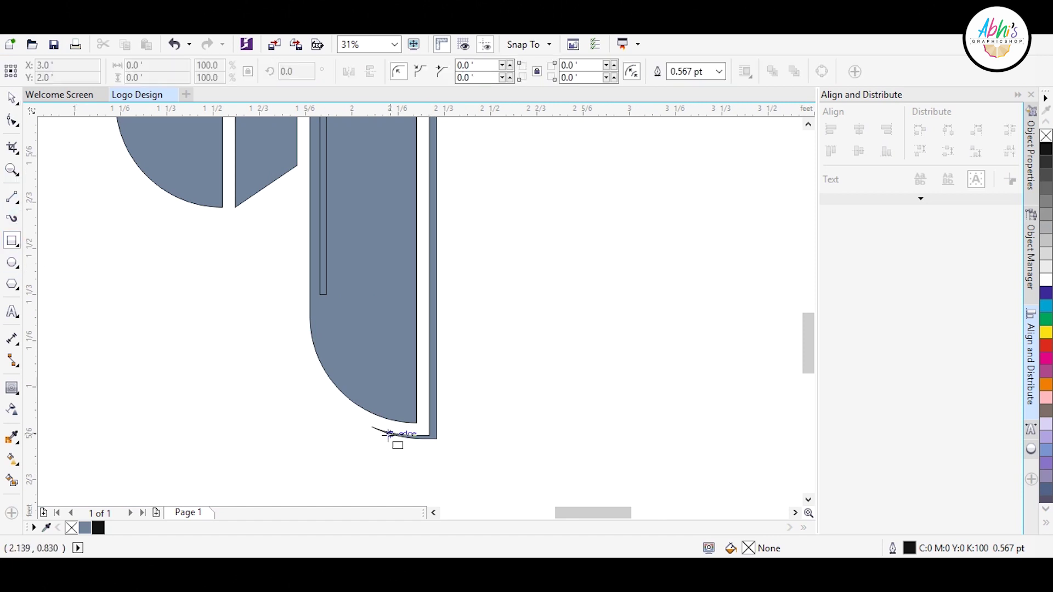
{"action": "scroll", "coordinate": [414, 422], "scroll_direction": "up", "scroll_amount": 2}
{"action": "left_click_drag", "start_coordinate": [412, 355], "coordinate": [701, 480]}
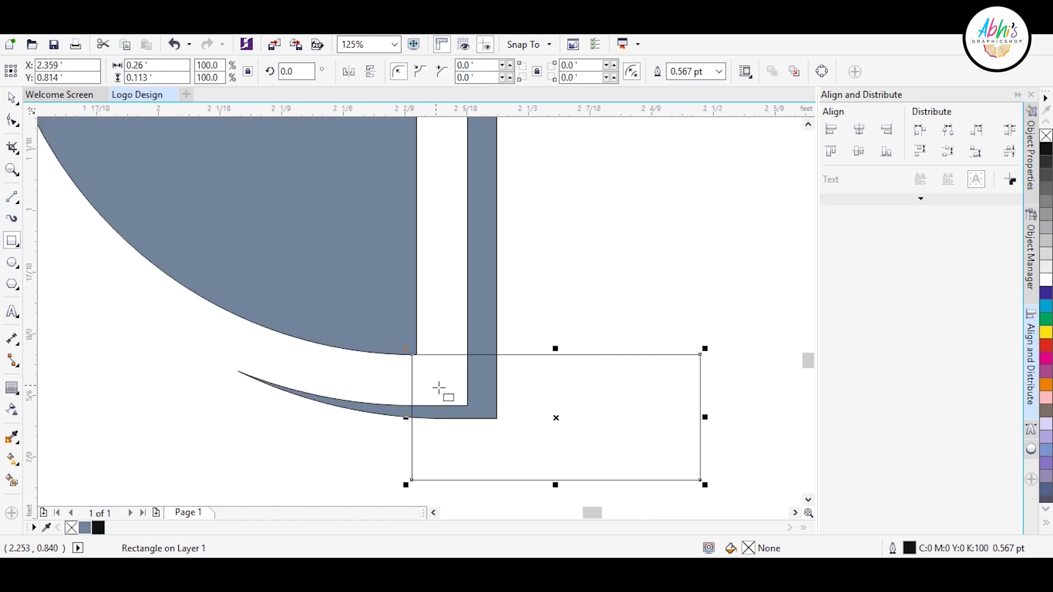
{"action": "left_click_drag", "start_coordinate": [406, 418], "coordinate": [108, 417]}
Step: Trim the hooked bottom end off the outer strip, using the rectangle as the cutter
{"action": "left_click", "coordinate": [498, 237], "text": "shift"}
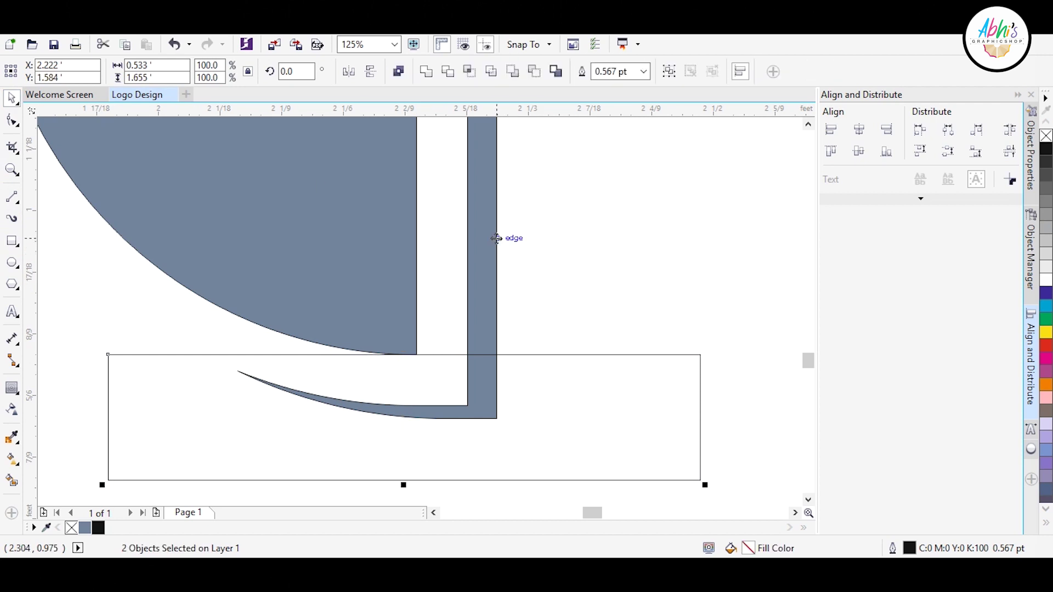
{"action": "scroll", "coordinate": [498, 238], "scroll_direction": "down", "scroll_amount": 3}
{"action": "scroll", "coordinate": [482, 274], "scroll_direction": "down", "scroll_amount": 1}
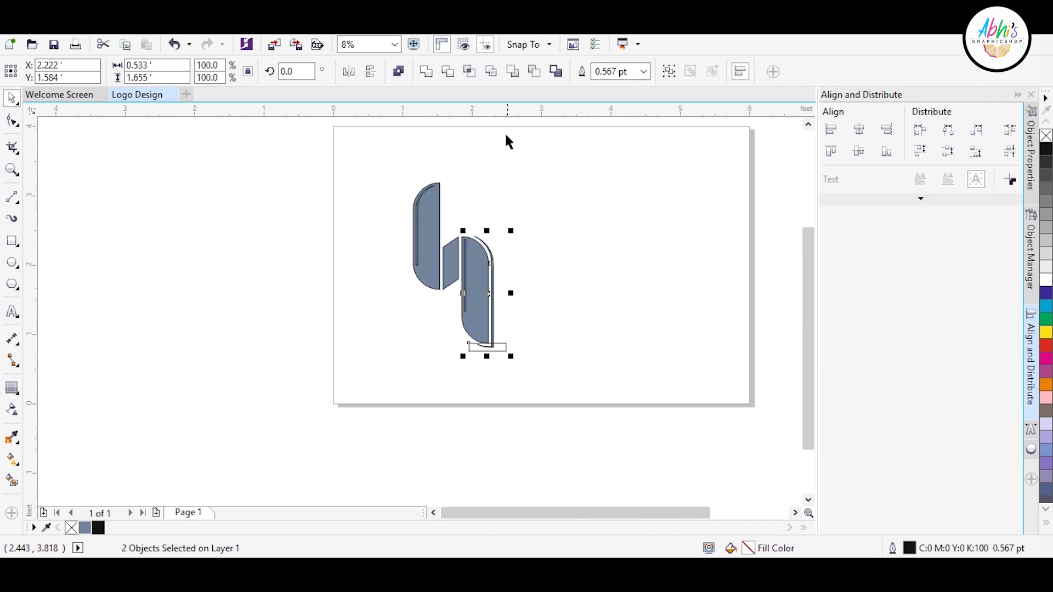
{"action": "left_click", "coordinate": [535, 73]}
{"action": "left_click", "coordinate": [521, 181]}
{"action": "scroll", "coordinate": [442, 270], "scroll_direction": "up", "scroll_amount": 1}
{"action": "scroll", "coordinate": [398, 345], "scroll_direction": "down", "scroll_amount": 1}
{"action": "scroll", "coordinate": [448, 275], "scroll_direction": "up", "scroll_amount": 1}
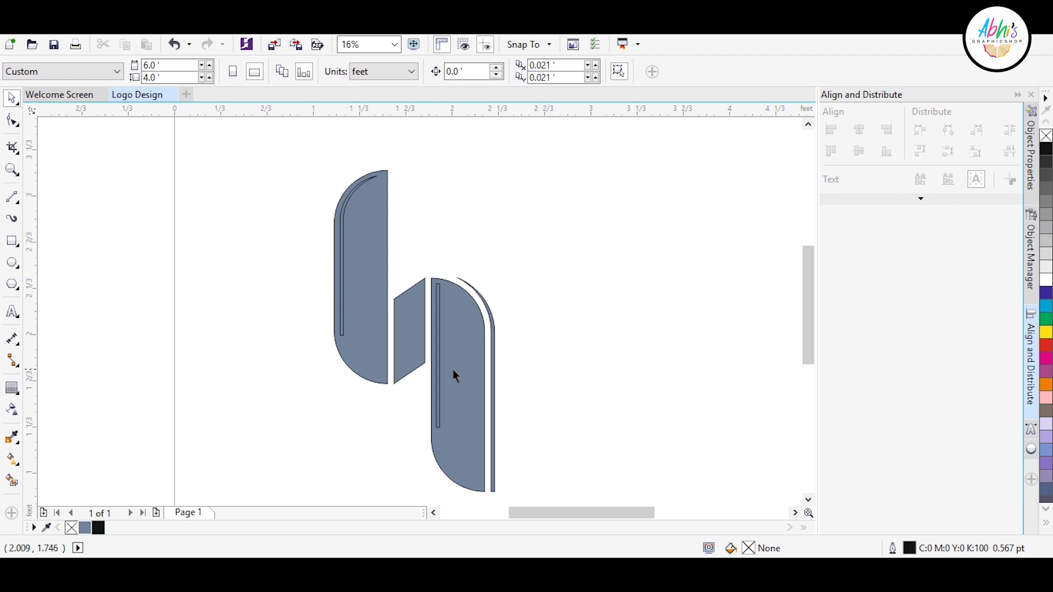
Step: Weld the outer strip, right shape, slanted connector and left shape into one curve
{"action": "left_click", "coordinate": [491, 340]}
{"action": "left_click", "coordinate": [450, 329], "text": "shift"}
{"action": "left_click", "coordinate": [416, 311], "text": "shift"}
{"action": "left_click", "coordinate": [373, 277], "text": "shift"}
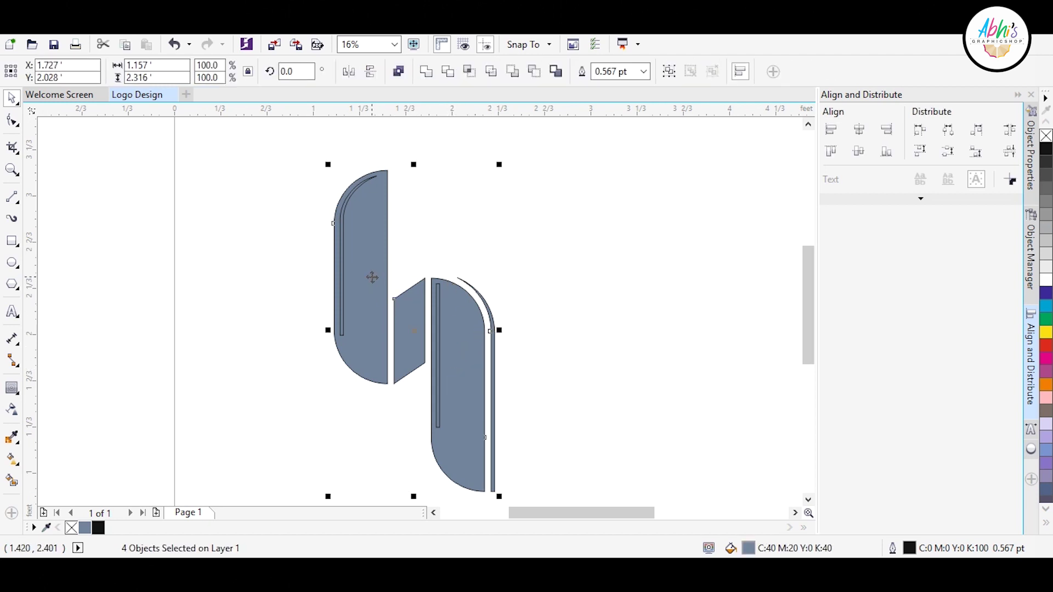
{"action": "left_click", "coordinate": [433, 75]}
{"action": "key", "text": "Delete"}
{"action": "key", "text": "ctrl+z"}
{"action": "left_click", "coordinate": [626, 198]}
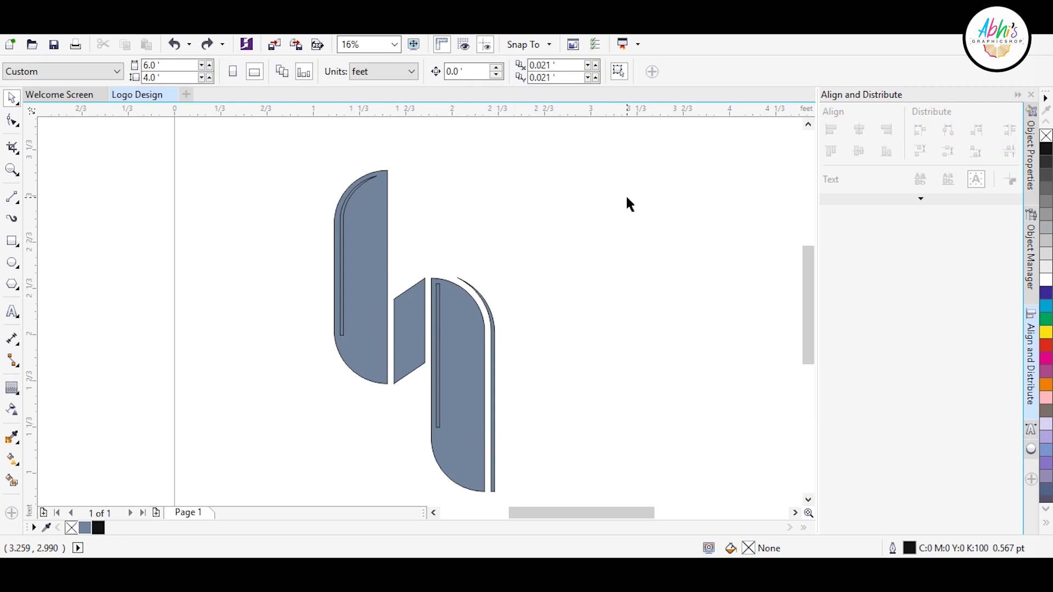
Step: Apply a linear fountain fill from the left shape's top to the right shape's bottom, with a yellow start node
{"action": "left_click", "coordinate": [363, 234]}
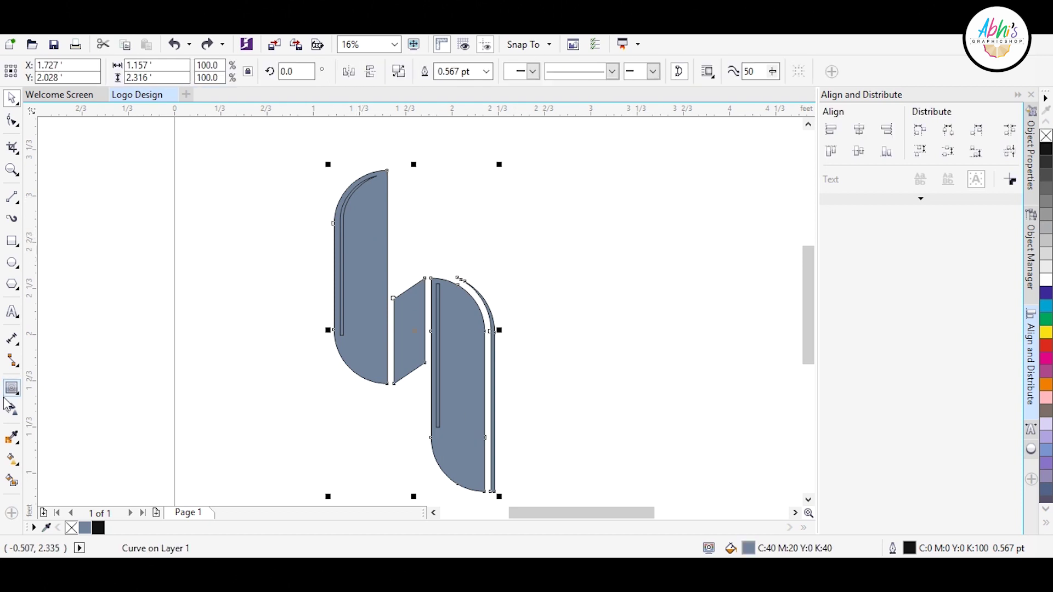
{"action": "left_click", "coordinate": [17, 477]}
{"action": "left_click_drag", "start_coordinate": [364, 169], "coordinate": [483, 497]}
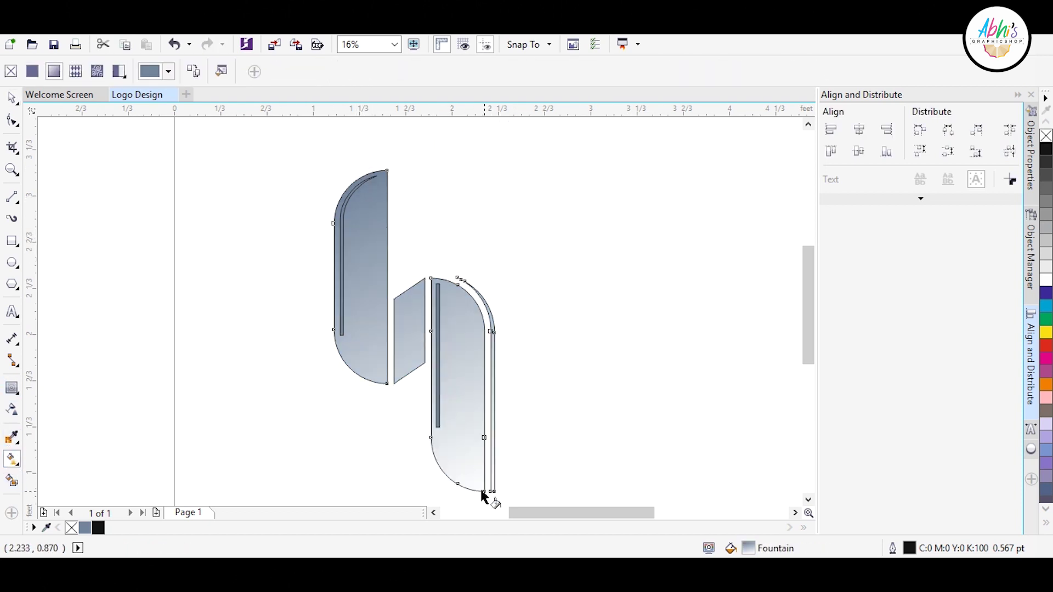
{"action": "left_click", "coordinate": [372, 169]}
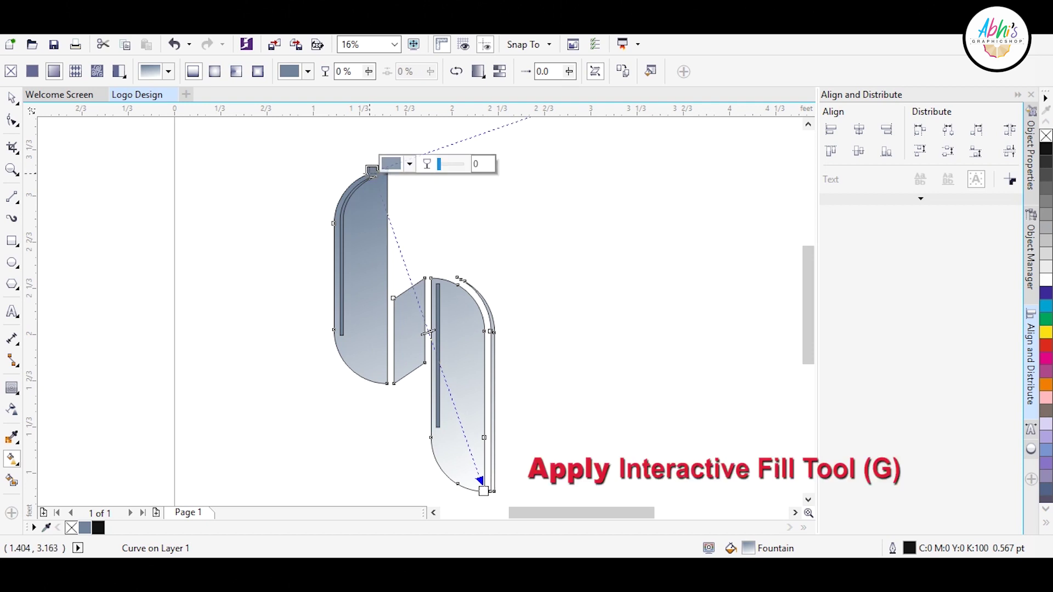
{"action": "left_click", "coordinate": [1046, 333]}
Step: Add an intermediate colour node at 36% along the gradient and colour it magenta
{"action": "double_click", "coordinate": [386, 209]}
{"action": "left_click_drag", "start_coordinate": [386, 209], "coordinate": [411, 287]}
{"action": "scroll", "coordinate": [1047, 384], "scroll_direction": "down", "scroll_amount": 10}
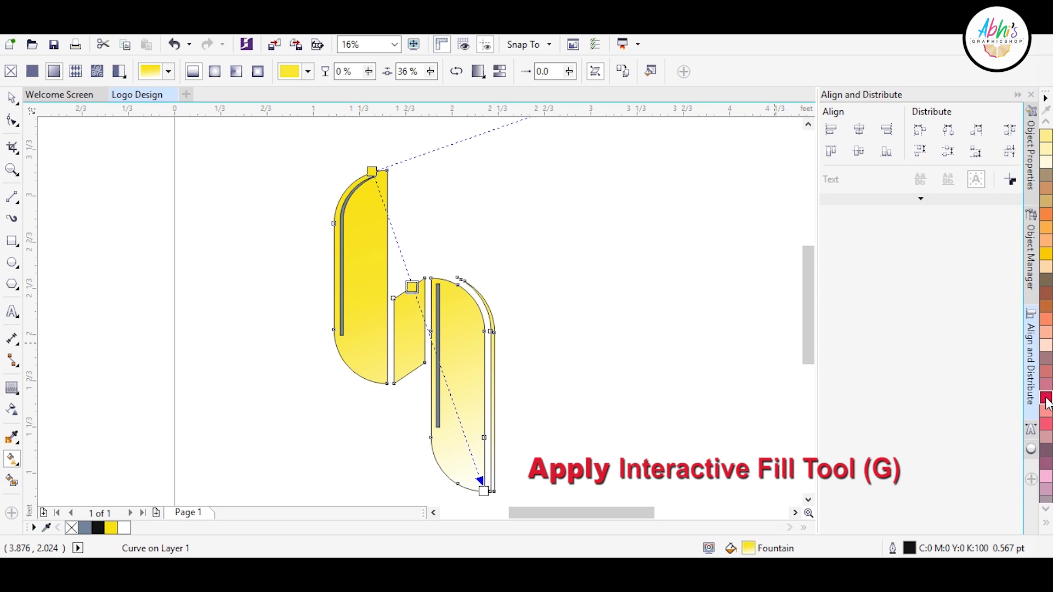
{"action": "left_click", "coordinate": [1045, 397]}
{"action": "scroll", "coordinate": [1046, 394], "scroll_direction": "up", "scroll_amount": 10}
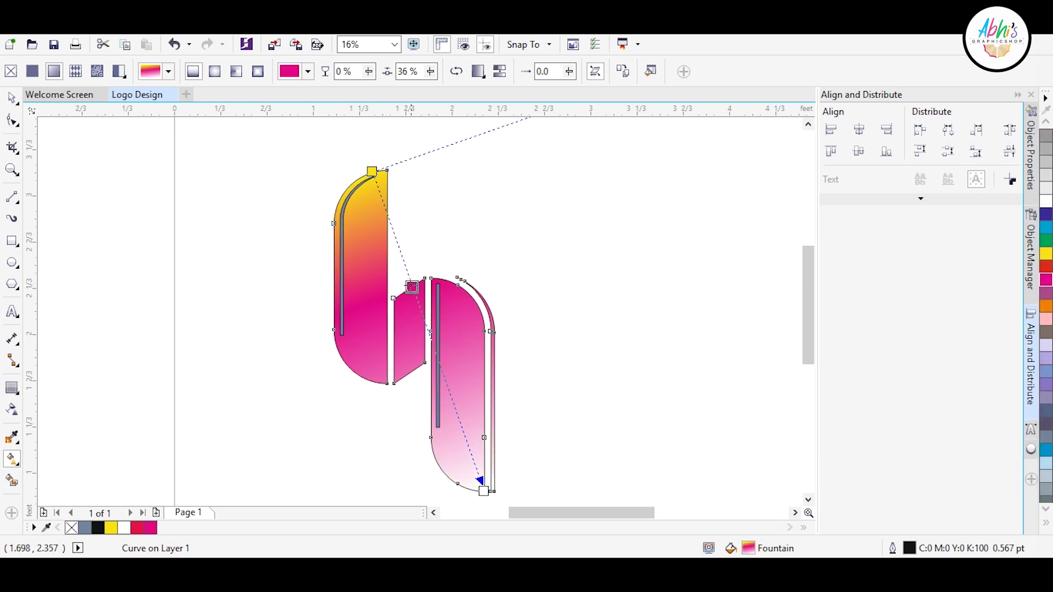
Step: Soften the gradient's middle node to a lighter pink and its start node to pale yellow
{"action": "left_click", "coordinate": [412, 287]}
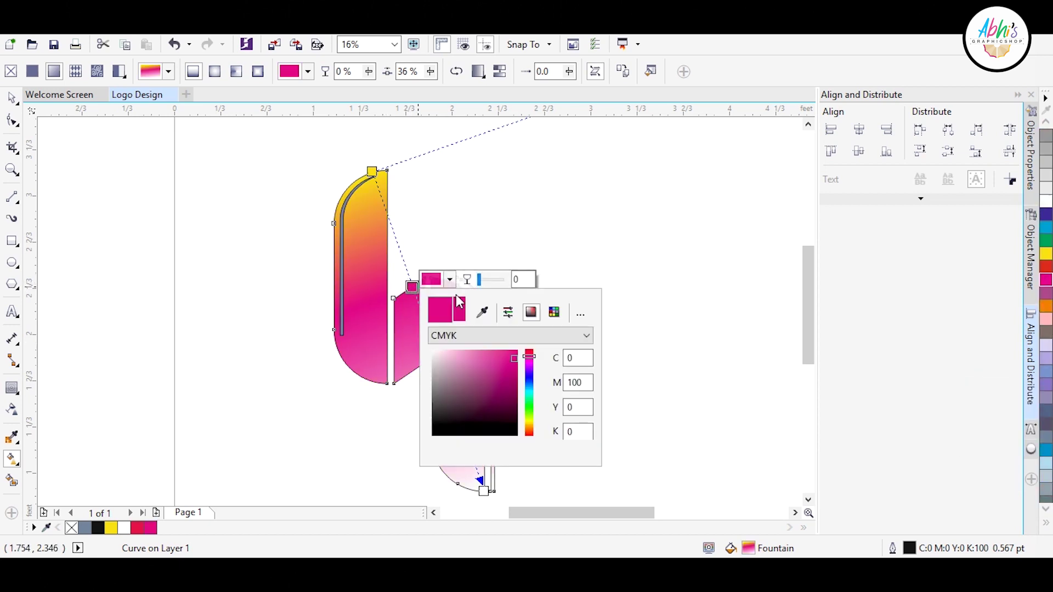
{"action": "left_click", "coordinate": [477, 350]}
{"action": "left_click", "coordinate": [329, 162]}
{"action": "left_click", "coordinate": [372, 172]}
{"action": "left_click", "coordinate": [408, 164]}
{"action": "left_click", "coordinate": [437, 233]}
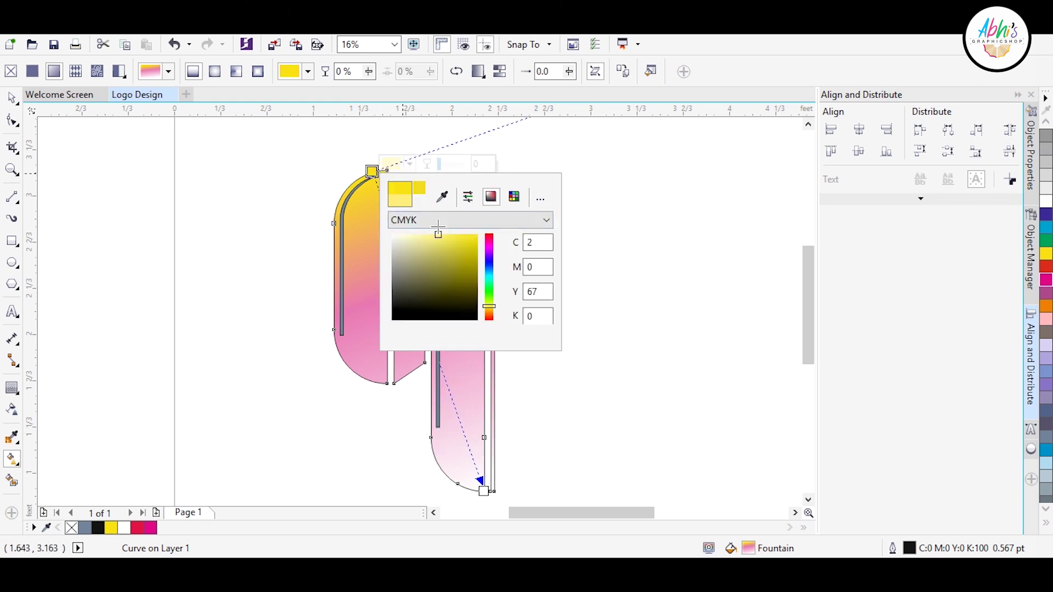
{"action": "left_click", "coordinate": [499, 148]}
Step: Add another gradient node at 56% and colour it light blue
{"action": "double_click", "coordinate": [434, 353]}
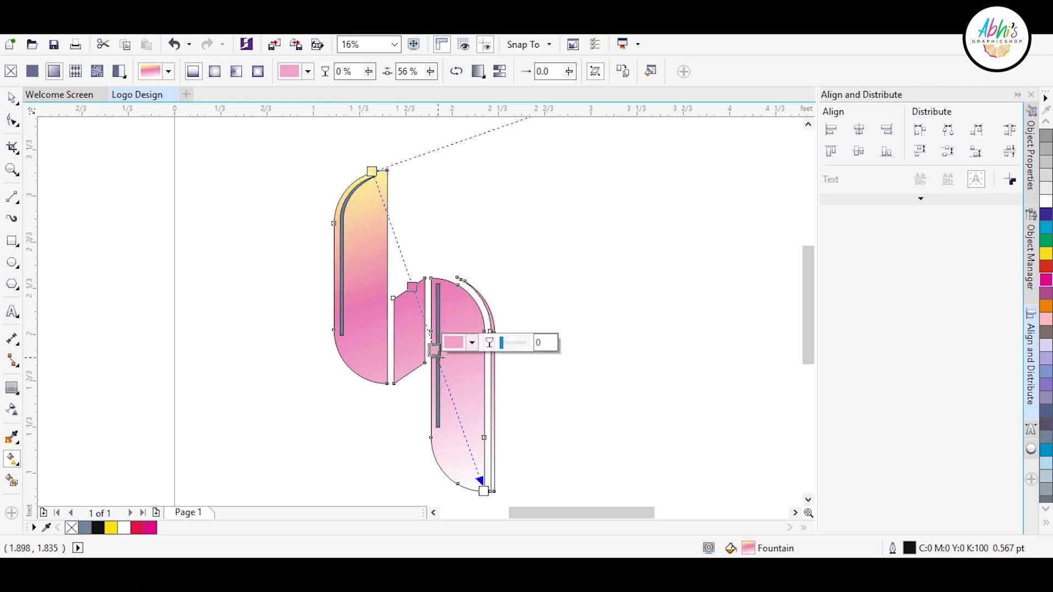
{"action": "left_click", "coordinate": [470, 342]}
{"action": "left_click", "coordinate": [552, 451]}
{"action": "mouse_move", "coordinate": [497, 421]}
{"action": "left_mouse_down"}
{"action": "mouse_move", "coordinate": [516, 421]}
{"action": "mouse_move", "coordinate": [498, 411]}
{"action": "left_mouse_up"}
{"action": "left_click", "coordinate": [574, 310]}
Step: Set the gradient's end node to light aqua, CMYK 55, 0, 19, 0
{"action": "left_click", "coordinate": [484, 491]}
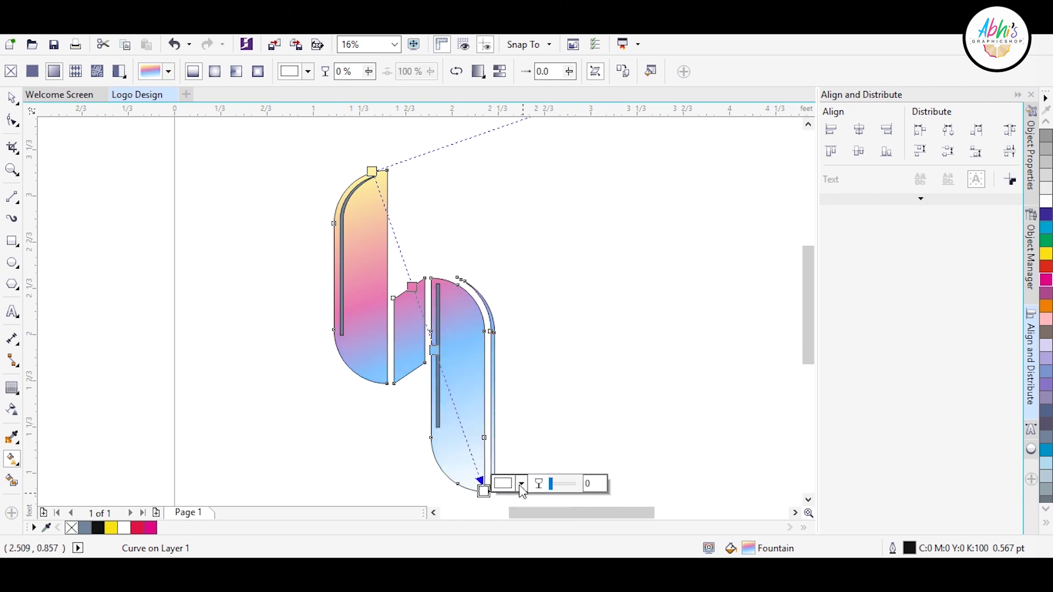
{"action": "left_click", "coordinate": [521, 484]}
{"action": "left_click", "coordinate": [602, 402]}
{"action": "left_click_drag", "start_coordinate": [574, 386], "coordinate": [589, 360]}
{"action": "left_click", "coordinate": [600, 399]}
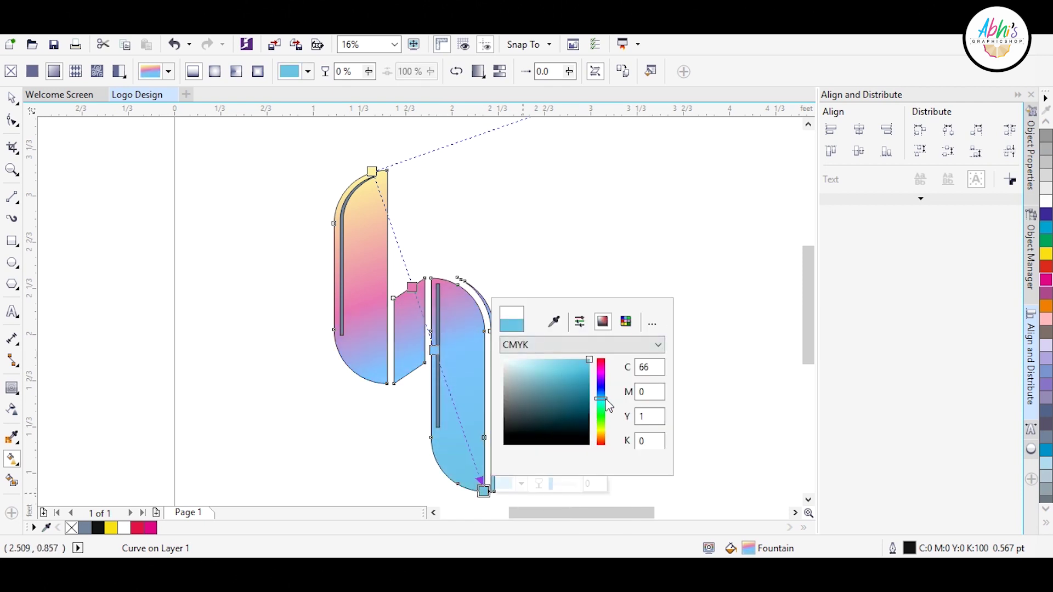
{"action": "left_click", "coordinate": [606, 401]}
{"action": "left_click", "coordinate": [551, 360]}
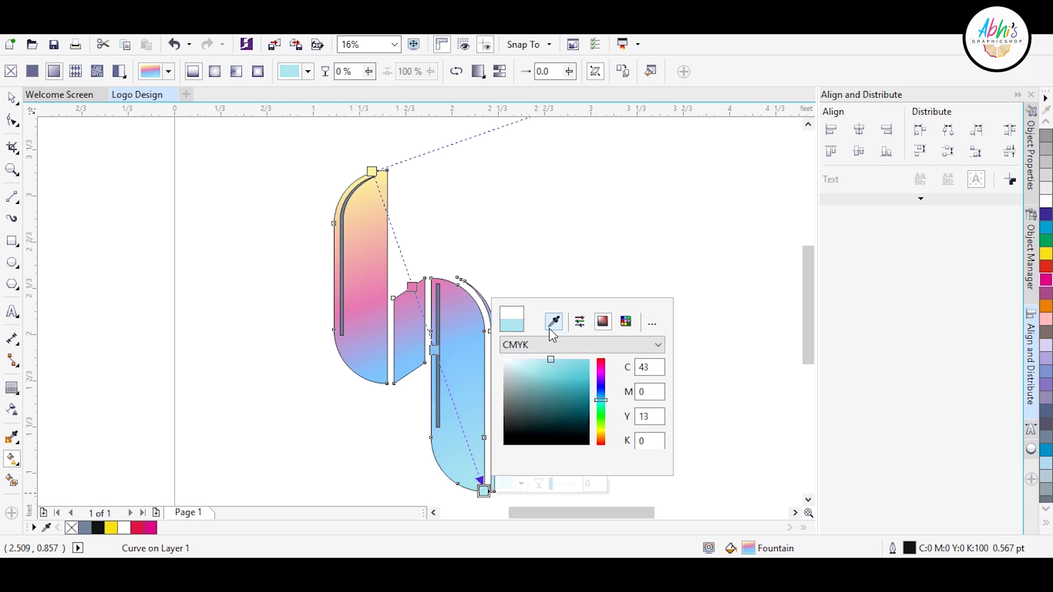
{"action": "left_click", "coordinate": [521, 484]}
{"action": "left_click", "coordinate": [603, 398]}
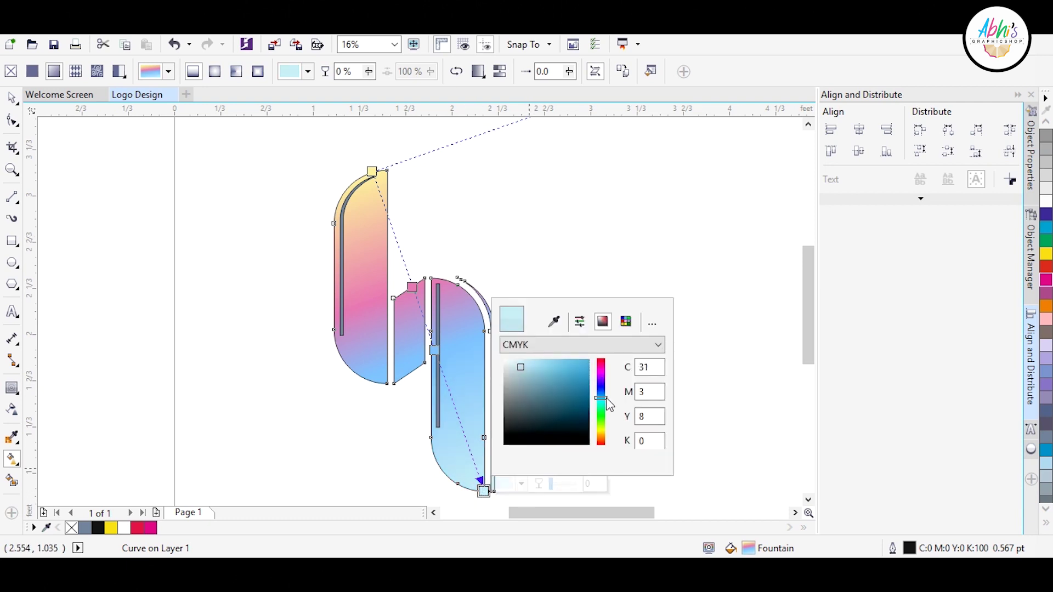
{"action": "left_click", "coordinate": [541, 351]}
{"action": "left_click", "coordinate": [531, 360]}
{"action": "left_click", "coordinate": [600, 401]}
{"action": "left_click", "coordinate": [548, 370]}
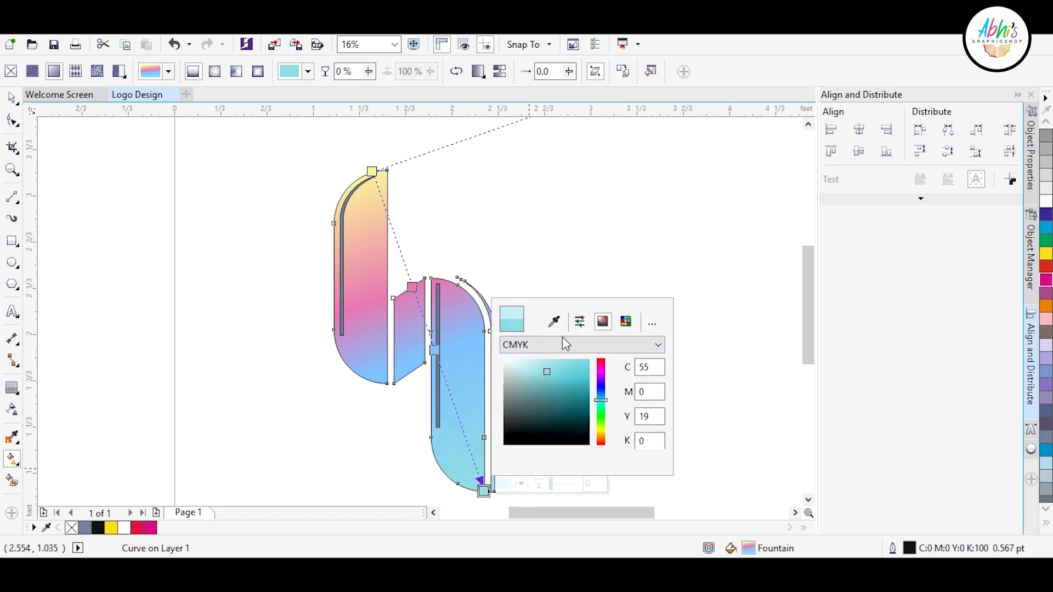
{"action": "left_click", "coordinate": [397, 323]}
Step: Add a purple node between pink and blue, shifting the pink node toward the start and the blue node toward the end
{"action": "left_click_drag", "start_coordinate": [434, 350], "coordinate": [446, 385]}
{"action": "double_click", "coordinate": [427, 331]}
{"action": "left_click_drag", "start_coordinate": [412, 286], "coordinate": [405, 268]}
{"action": "left_click", "coordinate": [427, 331]}
{"action": "left_click", "coordinate": [464, 324]}
{"action": "left_click", "coordinate": [490, 399]}
{"action": "left_click", "coordinate": [578, 256]}
{"action": "left_click_drag", "start_coordinate": [447, 385], "coordinate": [458, 417]}
{"action": "left_click_drag", "start_coordinate": [405, 268], "coordinate": [401, 257]}
{"action": "key", "text": "Escape"}
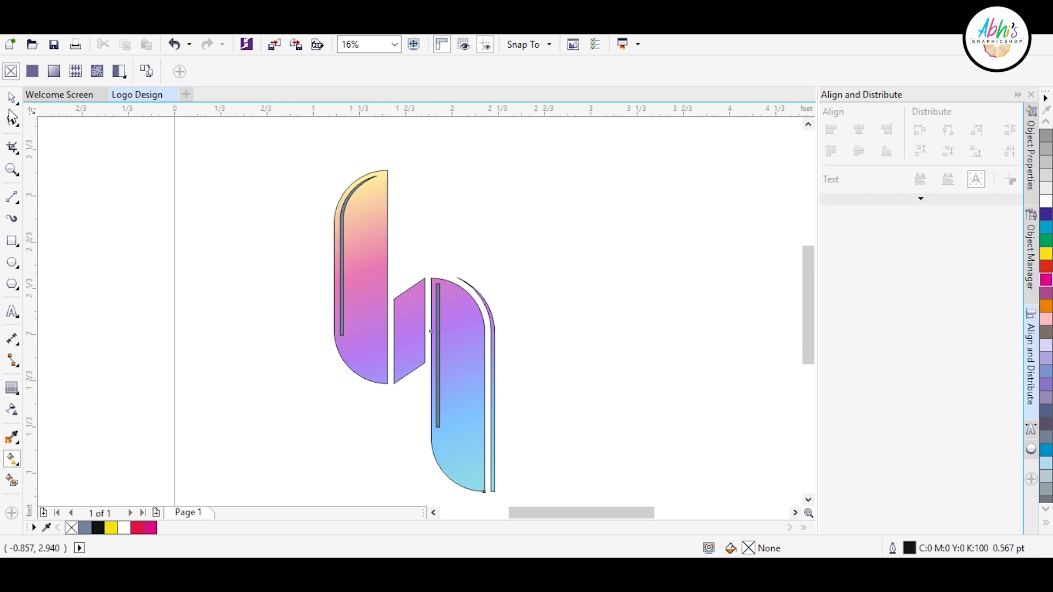
Step: Fill the thin inner strips of the left and right shapes with white
{"action": "left_click", "coordinate": [12, 99]}
{"action": "left_click", "coordinate": [342, 256]}
{"action": "left_click", "coordinate": [1045, 201]}
{"action": "left_click", "coordinate": [437, 316]}
{"action": "left_click", "coordinate": [1045, 200]}
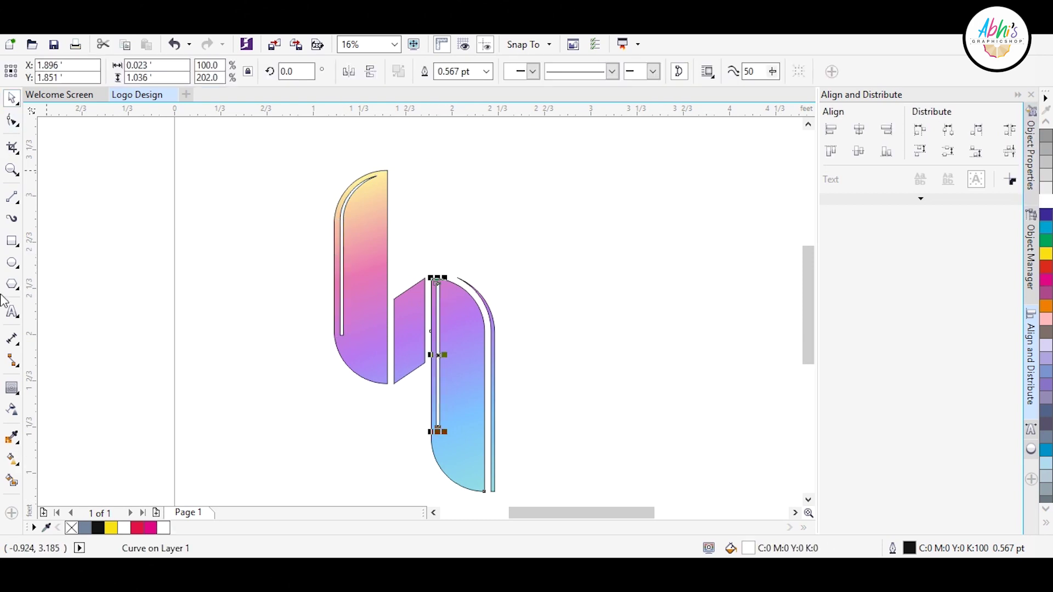
Step: Remove the outlines from every part of the logo
{"action": "left_click_drag", "start_coordinate": [268, 159], "coordinate": [544, 497]}
{"action": "left_click", "coordinate": [1046, 122]}
{"action": "right_click", "coordinate": [1046, 135]}
{"action": "left_click", "coordinate": [245, 299]}
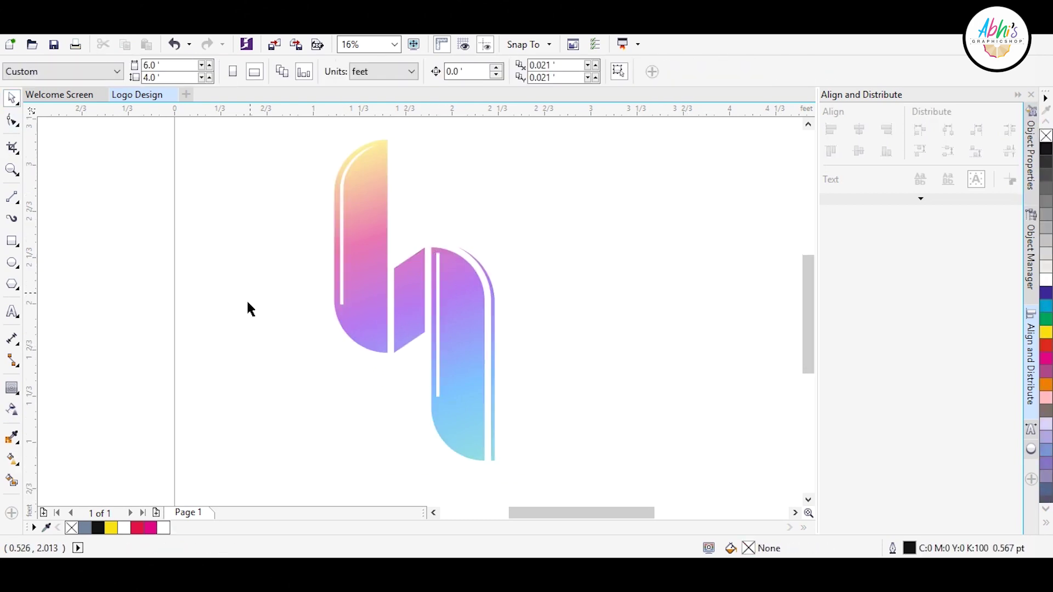
Step: Apply linear transparency to both white inner strips so they fade out toward their lower ends
{"action": "left_click", "coordinate": [343, 215]}
{"action": "left_click", "coordinate": [12, 408]}
{"action": "left_click_drag", "start_coordinate": [348, 165], "coordinate": [345, 282]}
{"action": "left_click_drag", "start_coordinate": [437, 253], "coordinate": [432, 360]}
{"action": "key", "text": "ctrl+z"}
{"action": "left_click", "coordinate": [438, 290]}
{"action": "left_click_drag", "start_coordinate": [437, 252], "coordinate": [435, 202]}
Step: Reposition the start of the left strip's transparency near its curved top
{"action": "left_click", "coordinate": [350, 167]}
{"action": "left_click_drag", "start_coordinate": [347, 163], "coordinate": [332, 102]}
{"action": "scroll", "coordinate": [375, 235], "scroll_direction": "down", "scroll_amount": 1}
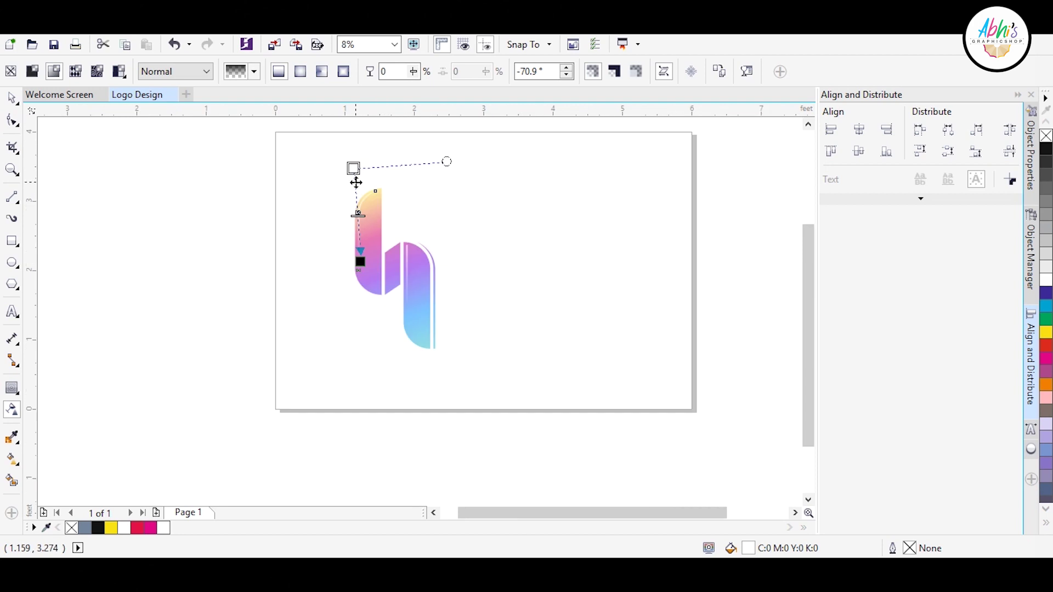
{"action": "scroll", "coordinate": [356, 181], "scroll_direction": "up", "scroll_amount": 1}
{"action": "left_click_drag", "start_coordinate": [352, 157], "coordinate": [366, 175]}
{"action": "key", "text": "space"}
{"action": "left_click", "coordinate": [181, 221]}
Step: Rotate the whole logo clockwise to an angle of about 328 degrees
{"action": "scroll", "coordinate": [343, 221], "scroll_direction": "down", "scroll_amount": 1}
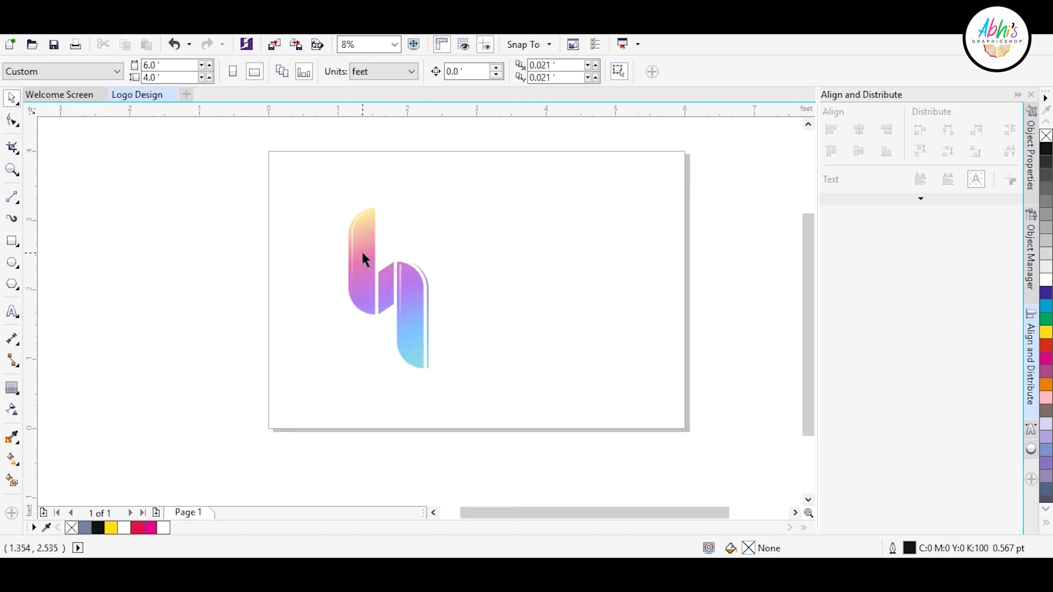
{"action": "key", "text": "ctrl+a"}
{"action": "left_click_drag", "start_coordinate": [436, 205], "coordinate": [465, 241]}
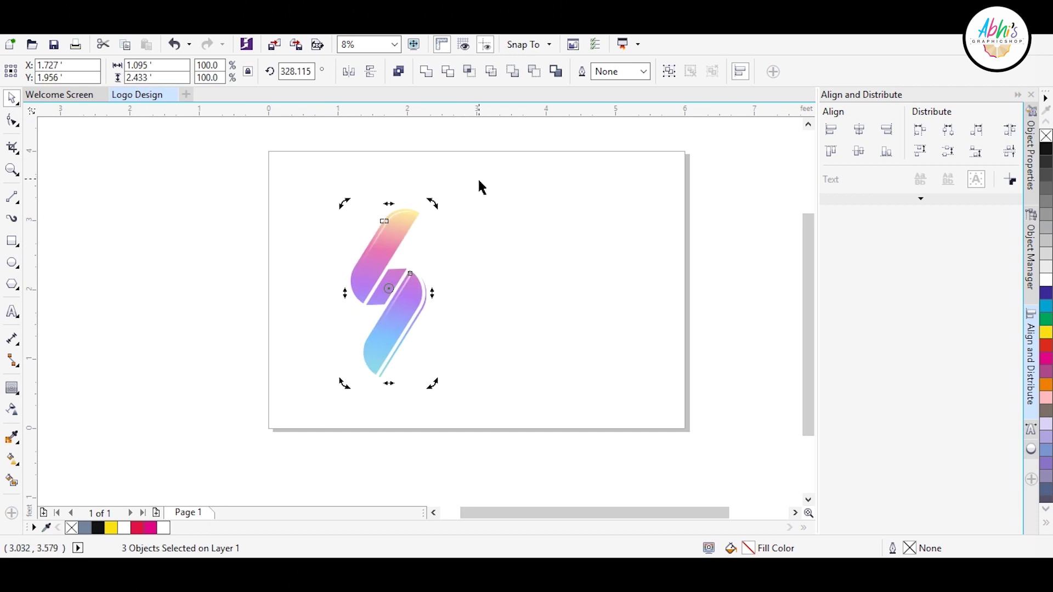
Step: Create a page-sized rectangle, narrow it to the left half at 3 by 4 feet, and mirror a copy onto the right half
{"action": "double_click", "coordinate": [12, 241]}
{"action": "left_click_drag", "start_coordinate": [685, 289], "coordinate": [476, 290]}
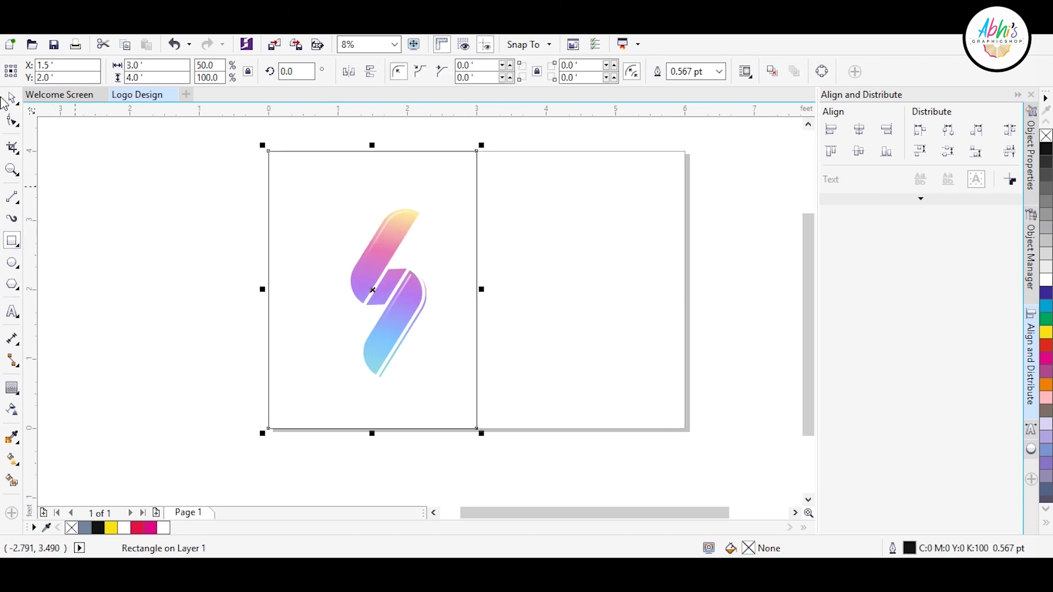
{"action": "left_click_drag", "start_coordinate": [262, 289], "coordinate": [624, 289]}
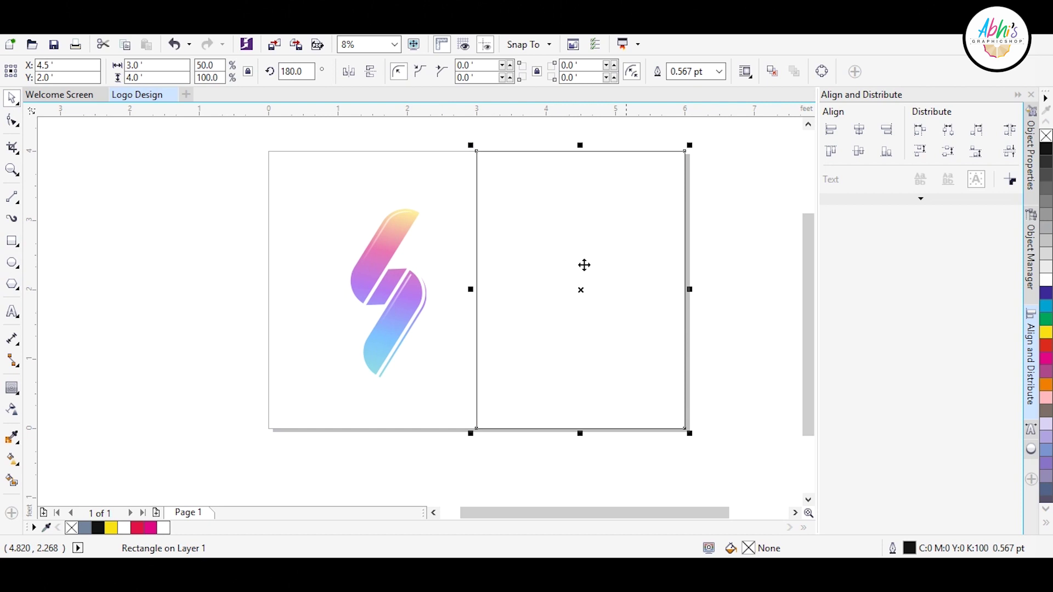
{"action": "key", "text": "ctrl+z"}
{"action": "left_click_drag", "start_coordinate": [260, 291], "coordinate": [653, 282]}
{"action": "key", "text": "ctrl+z"}
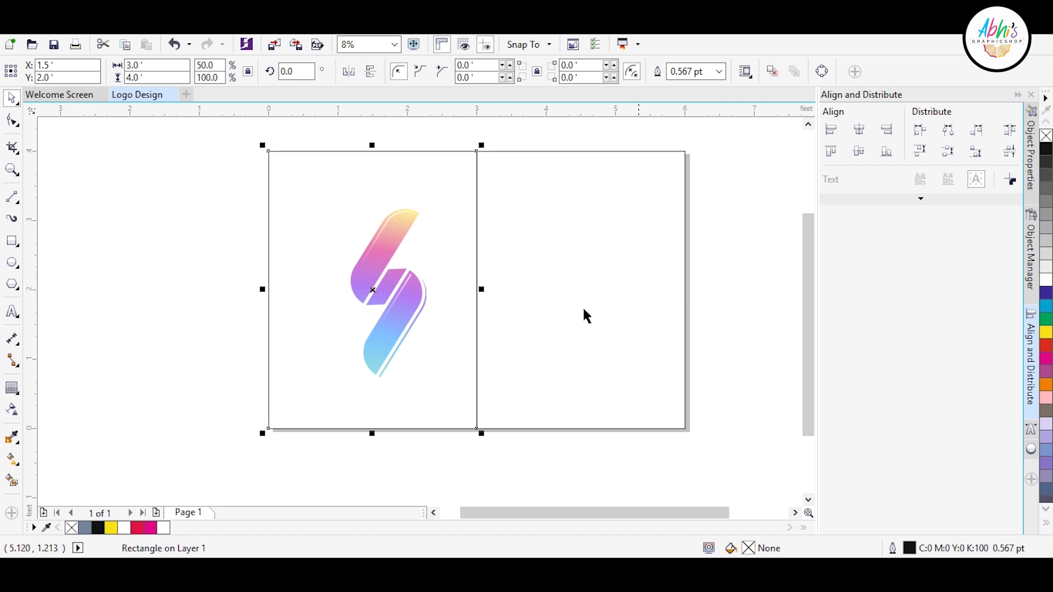
Step: Fill the left background rectangle with dark plum, CMYK 41, 100, 16, 71
{"action": "double_click", "coordinate": [748, 548]}
{"action": "left_click", "coordinate": [556, 292]}
{"action": "left_click", "coordinate": [1047, 372]}
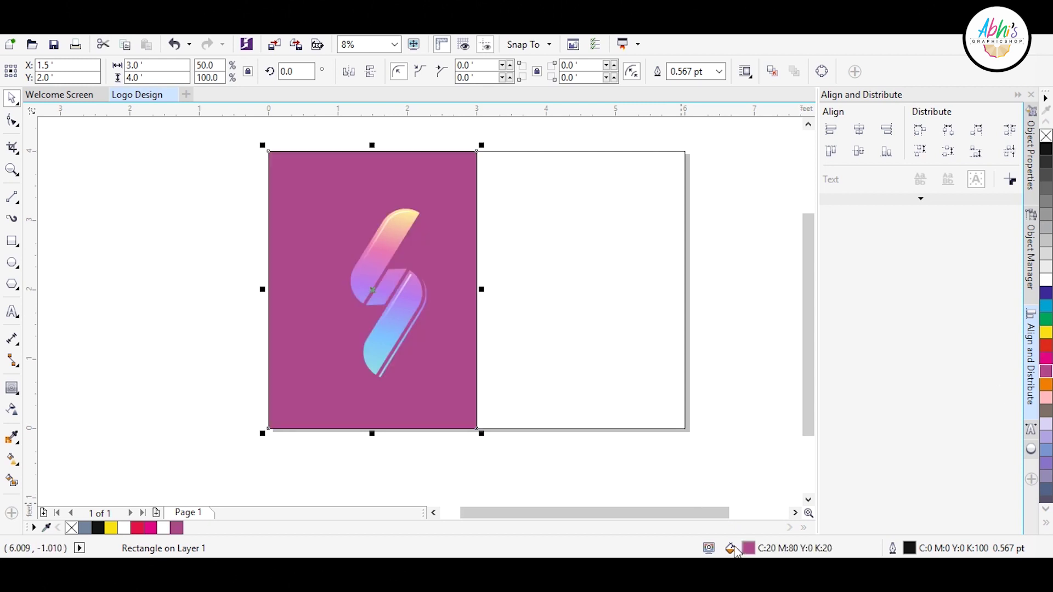
{"action": "double_click", "coordinate": [749, 549]}
{"action": "left_click", "coordinate": [220, 183]}
{"action": "left_click_drag", "start_coordinate": [219, 183], "coordinate": [222, 207]}
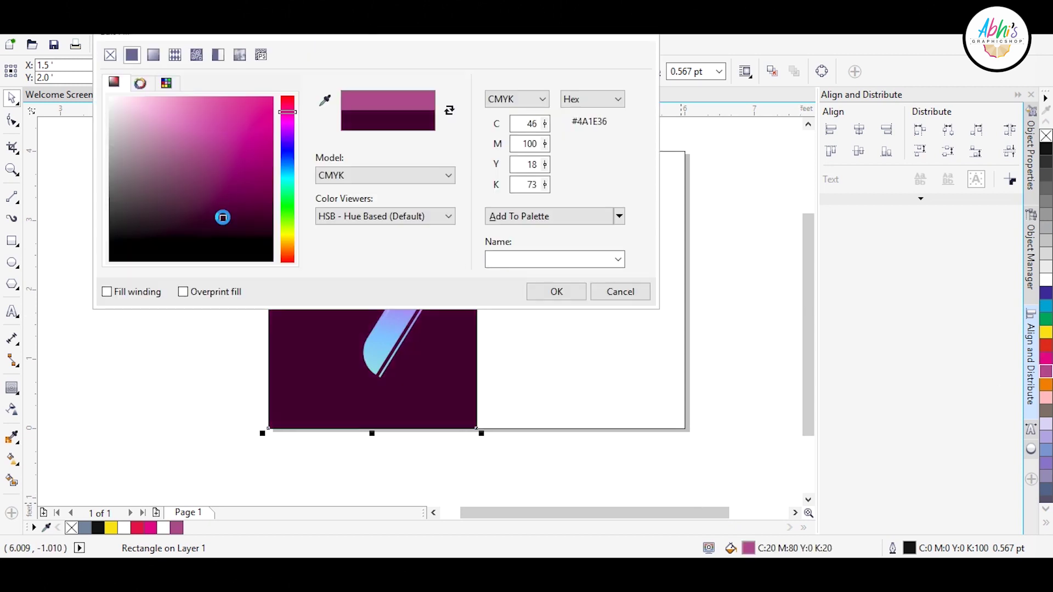
{"action": "left_click", "coordinate": [556, 292]}
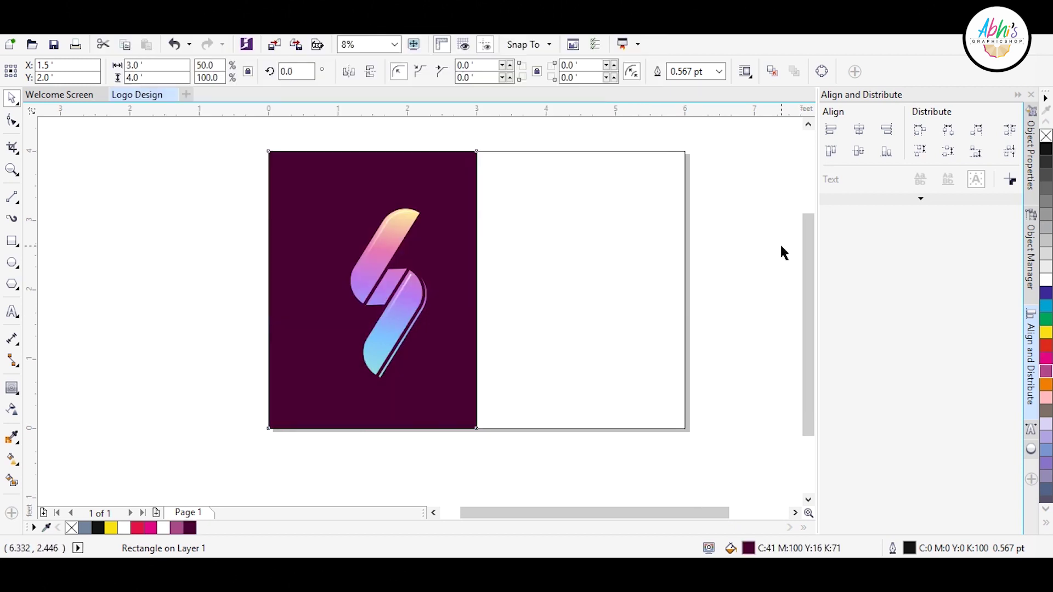
Step: Centre the logo horizontally and vertically on the dark plum rectangle
{"action": "left_click_drag", "start_coordinate": [164, 169], "coordinate": [447, 405]}
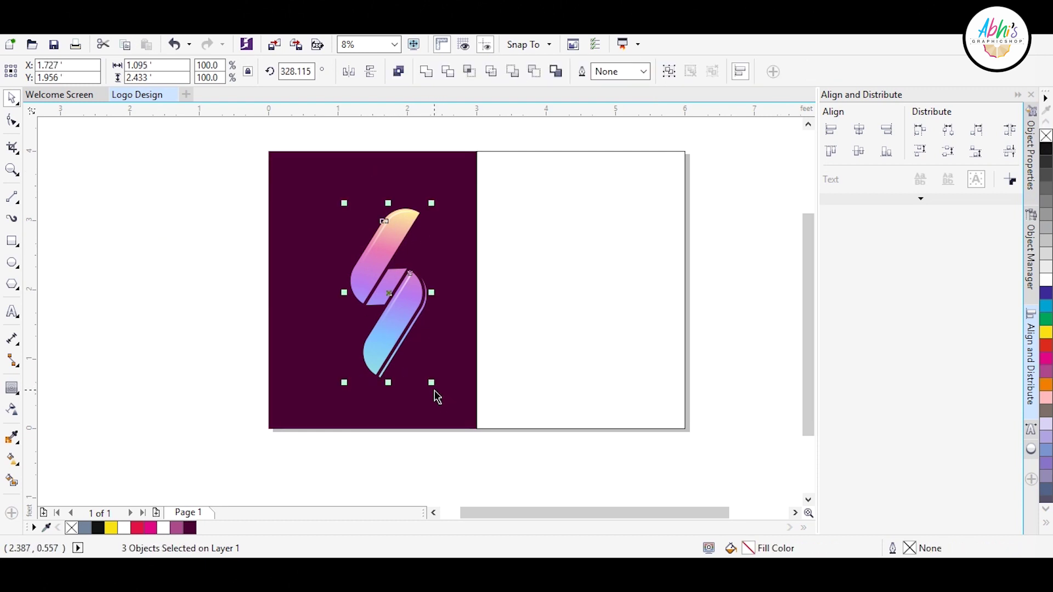
{"action": "left_click", "coordinate": [430, 178], "text": "shift"}
{"action": "key", "text": "c"}
{"action": "key", "text": "e"}
{"action": "left_click", "coordinate": [69, 242]}
Step: Place a copy of the logo centred horizontally and vertically on the right rectangle
{"action": "left_click", "coordinate": [399, 305]}
{"action": "left_click", "coordinate": [622, 307], "text": "shift"}
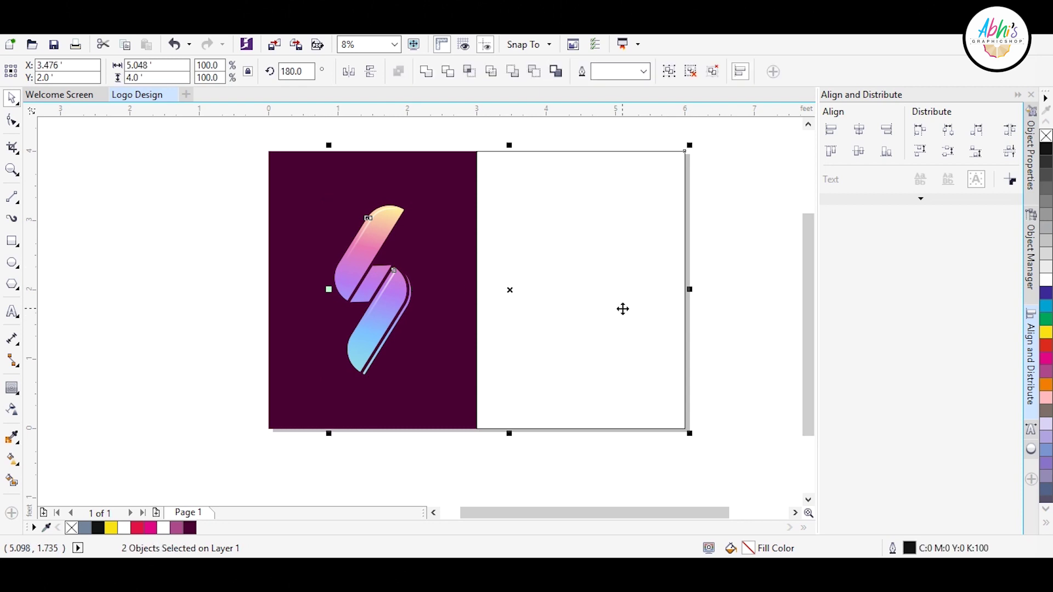
{"action": "key", "text": "c"}
{"action": "key", "text": "e"}
{"action": "left_click", "coordinate": [732, 222]}
Step: Give the right rectangle a white fill with no outline and send it behind the logo copy
{"action": "left_click", "coordinate": [658, 231]}
{"action": "left_click", "coordinate": [1045, 280]}
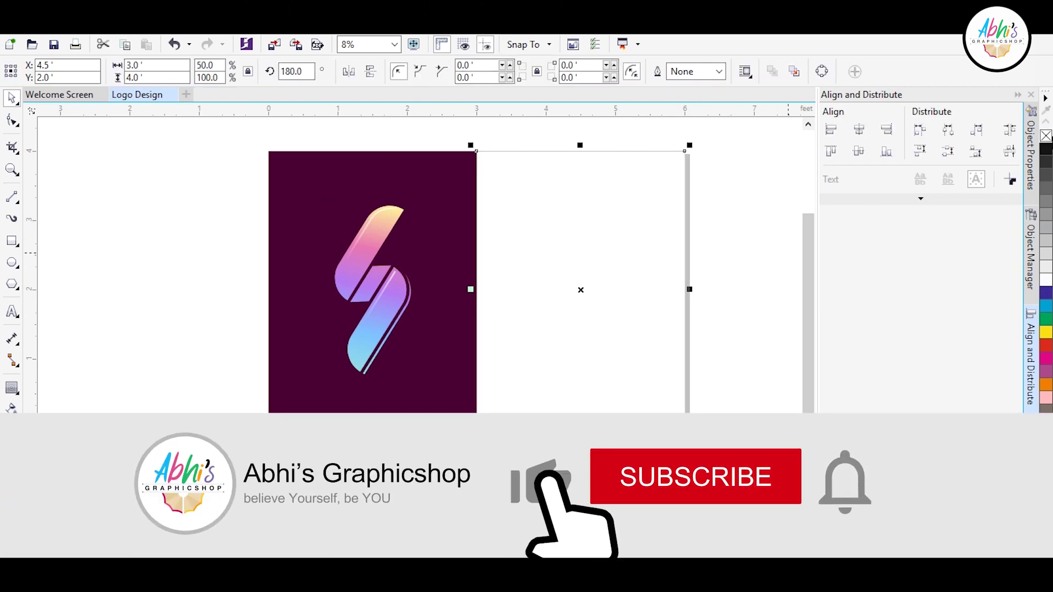
{"action": "key", "text": "shift+Page_Down"}
Step: Recolour the main curve of the logo copy on white in solid dark plum
{"action": "left_click", "coordinate": [628, 320]}
{"action": "left_click", "coordinate": [600, 297], "text": "ctrl"}
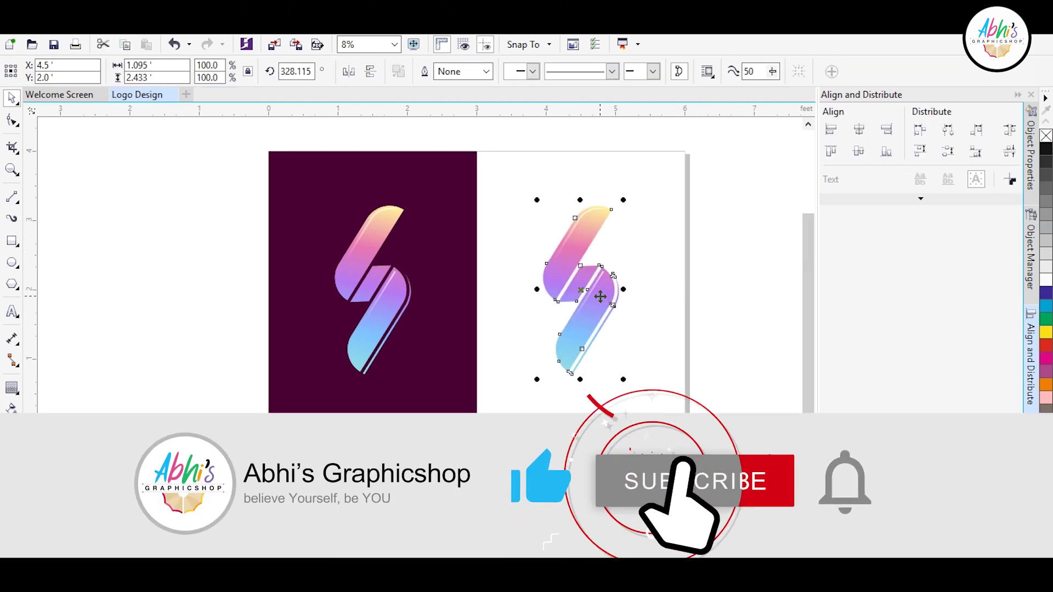
{"action": "left_click", "coordinate": [148, 530]}
{"action": "left_click", "coordinate": [132, 414]}
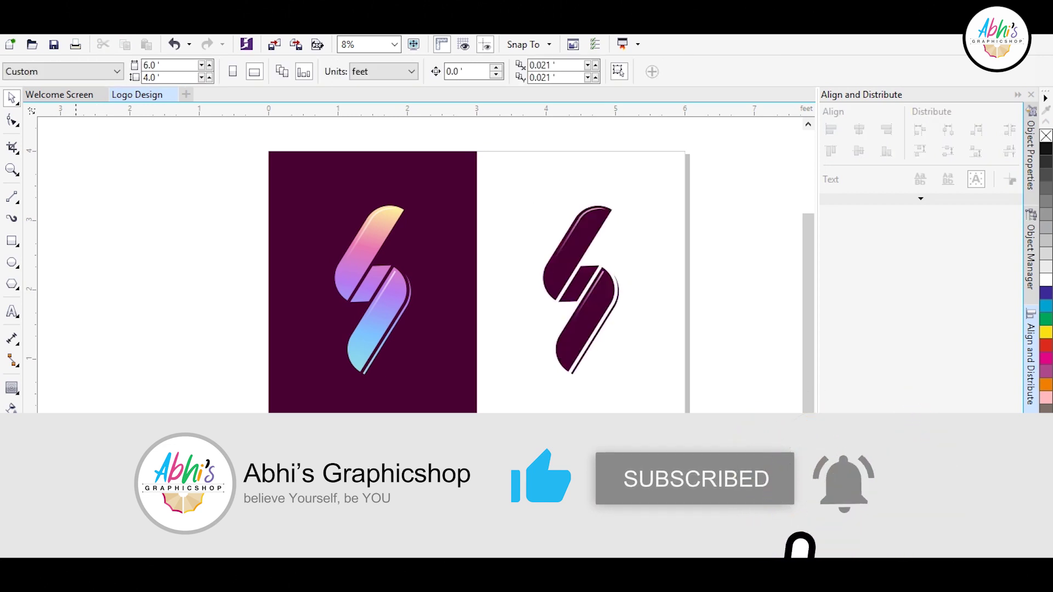
Step: Fill the logo copy's highlight strips with the same dark plum to make it a flat one-colour version
{"action": "scroll", "coordinate": [603, 216], "scroll_direction": "up", "scroll_amount": 2}
{"action": "left_click", "coordinate": [604, 216]}
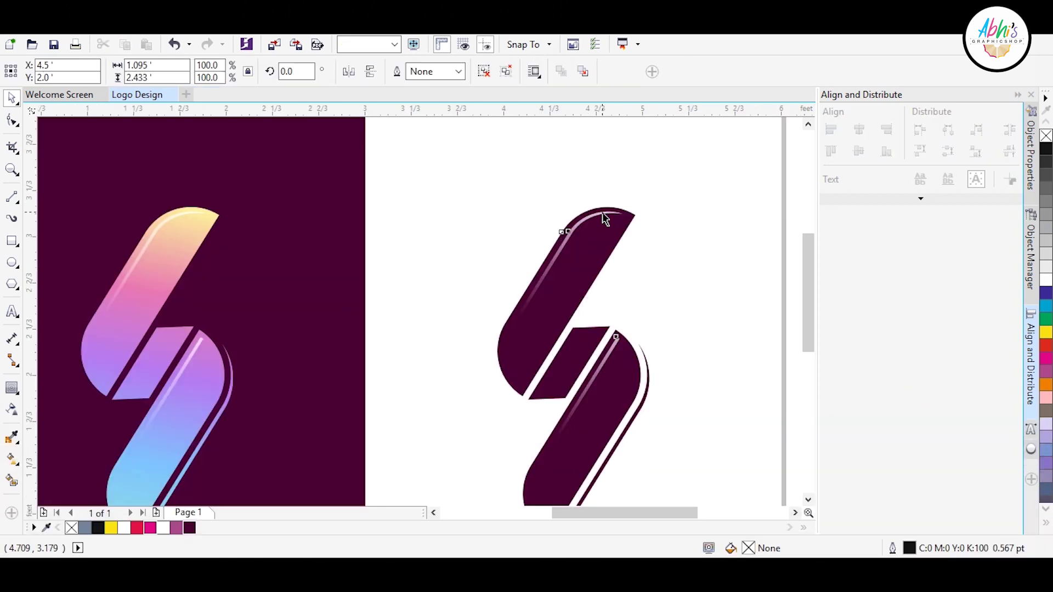
{"action": "left_click", "coordinate": [190, 527]}
{"action": "scroll", "coordinate": [575, 205], "scroll_direction": "down", "scroll_amount": 2}
{"action": "left_click", "coordinate": [544, 455]}
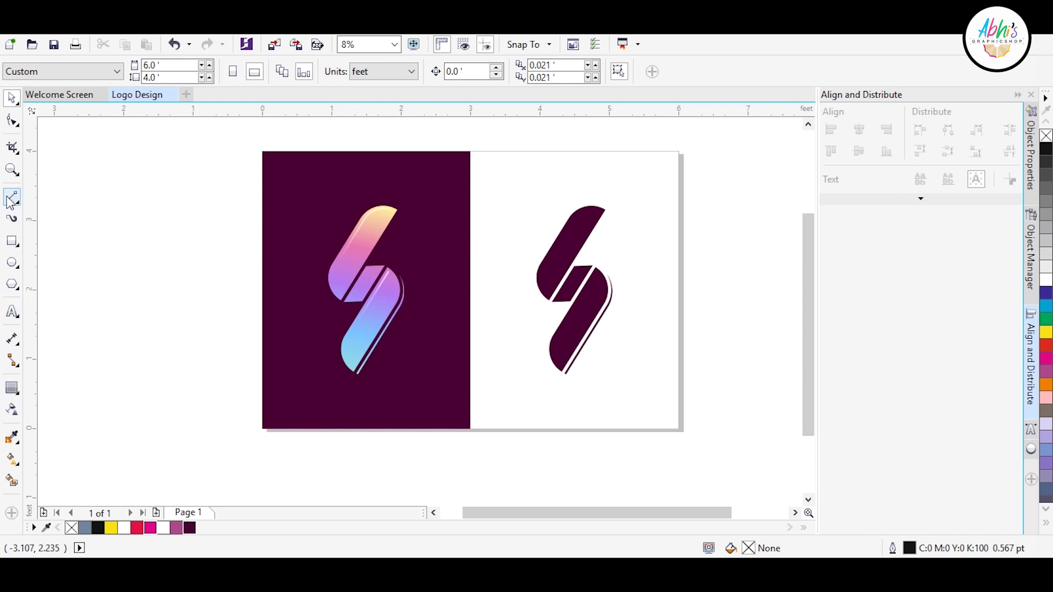
{"action": "left_click", "coordinate": [12, 169]}
{"action": "left_click_drag", "start_coordinate": [261, 149], "coordinate": [679, 429]}
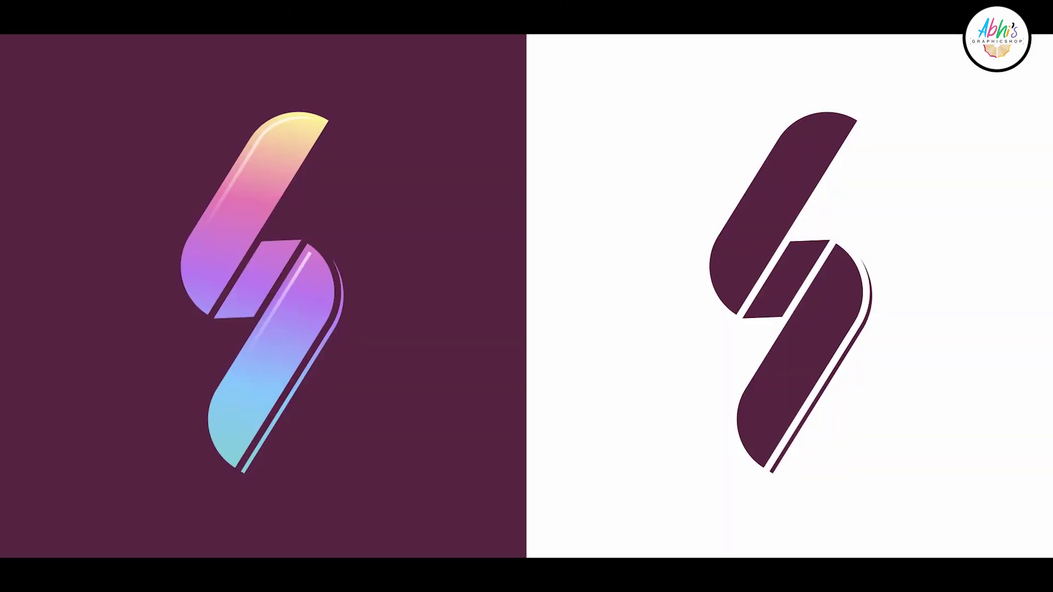